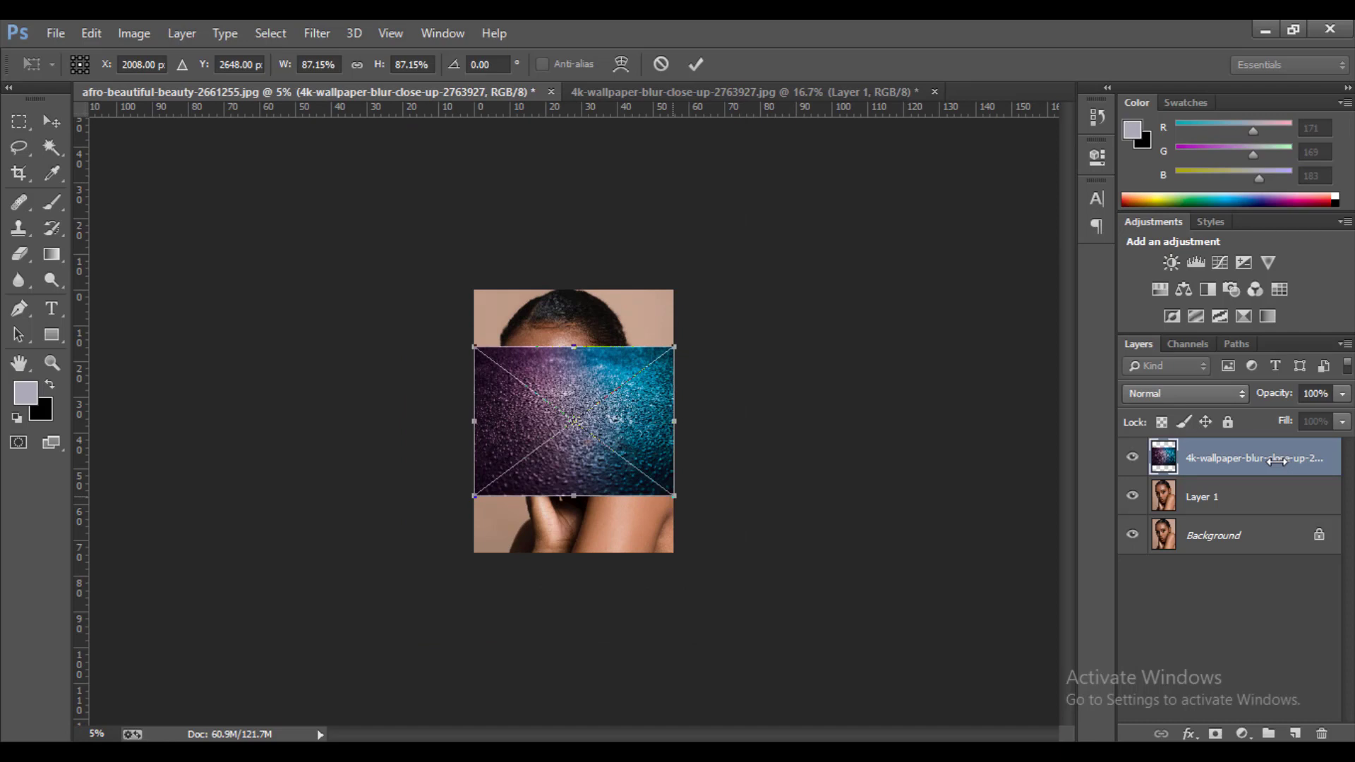
Stretch the placed wallpaper image so it covers the whole portrait canvas and commit the transformation
drag(674, 496, 758, 559)
key(b)
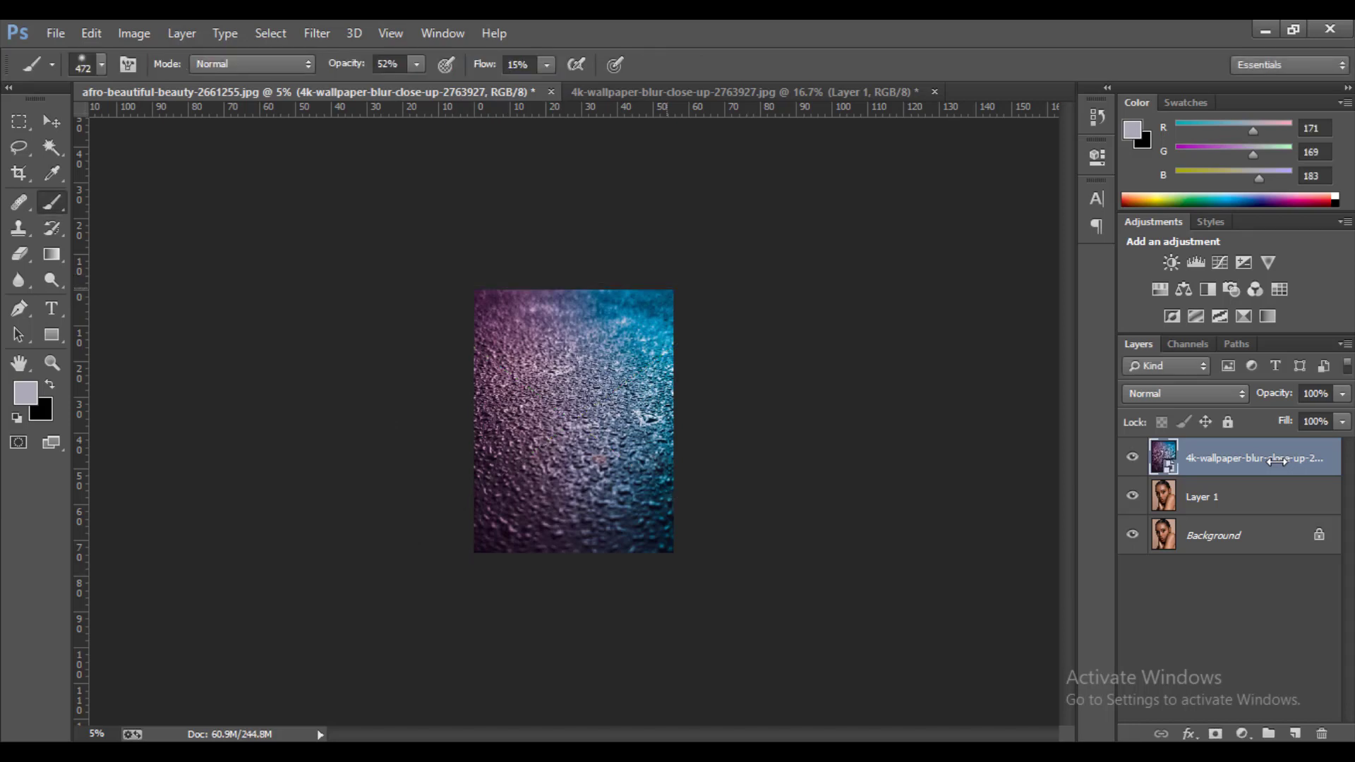
key(ctrl+0)
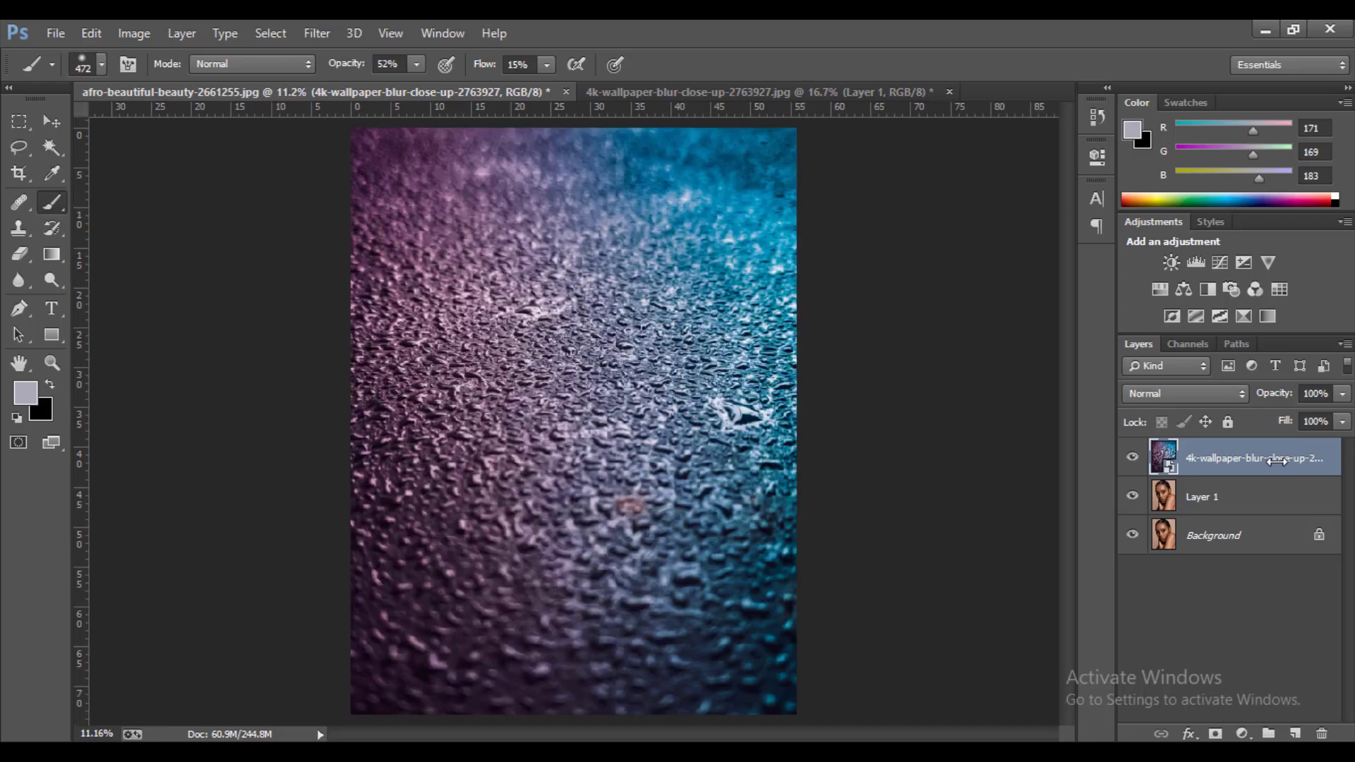
Set the wallpaper layer's blend mode to Color and rasterize the layer
click(1185, 394)
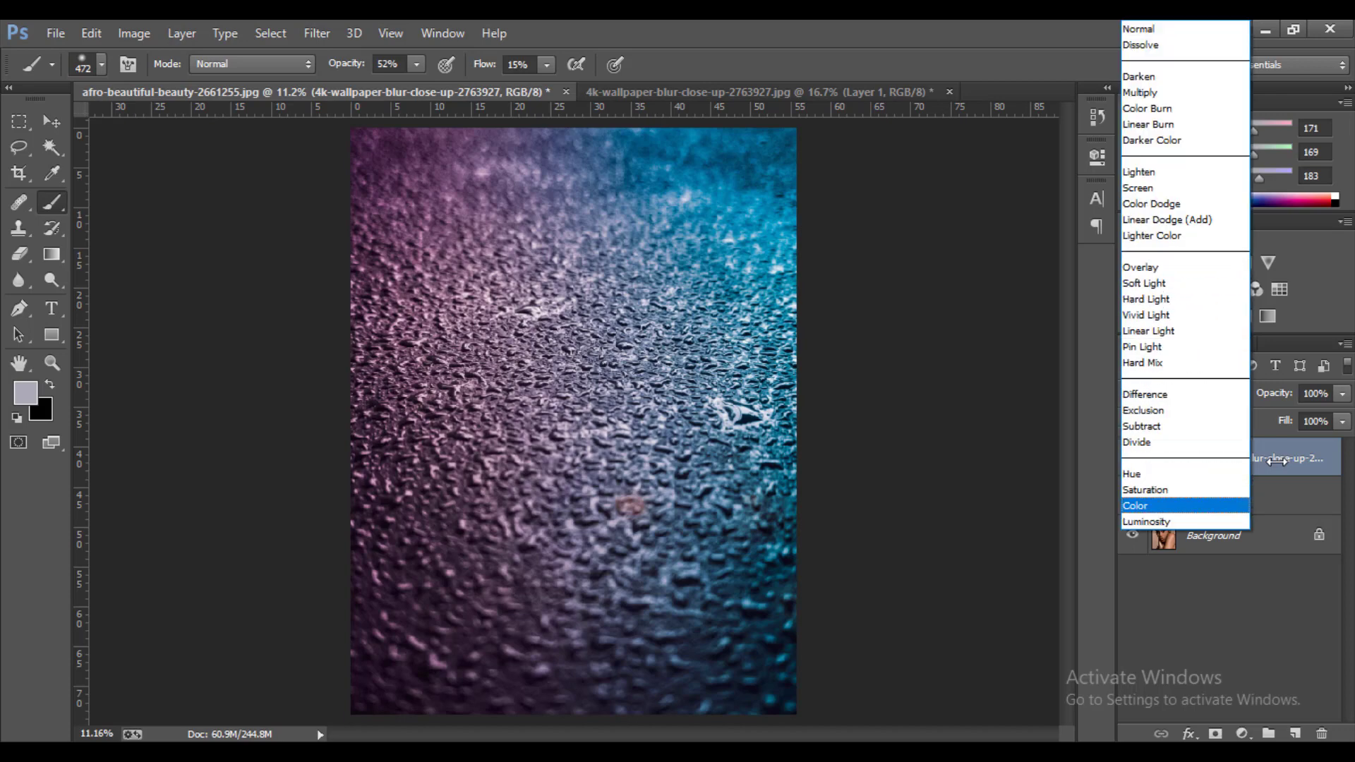
key(Return)
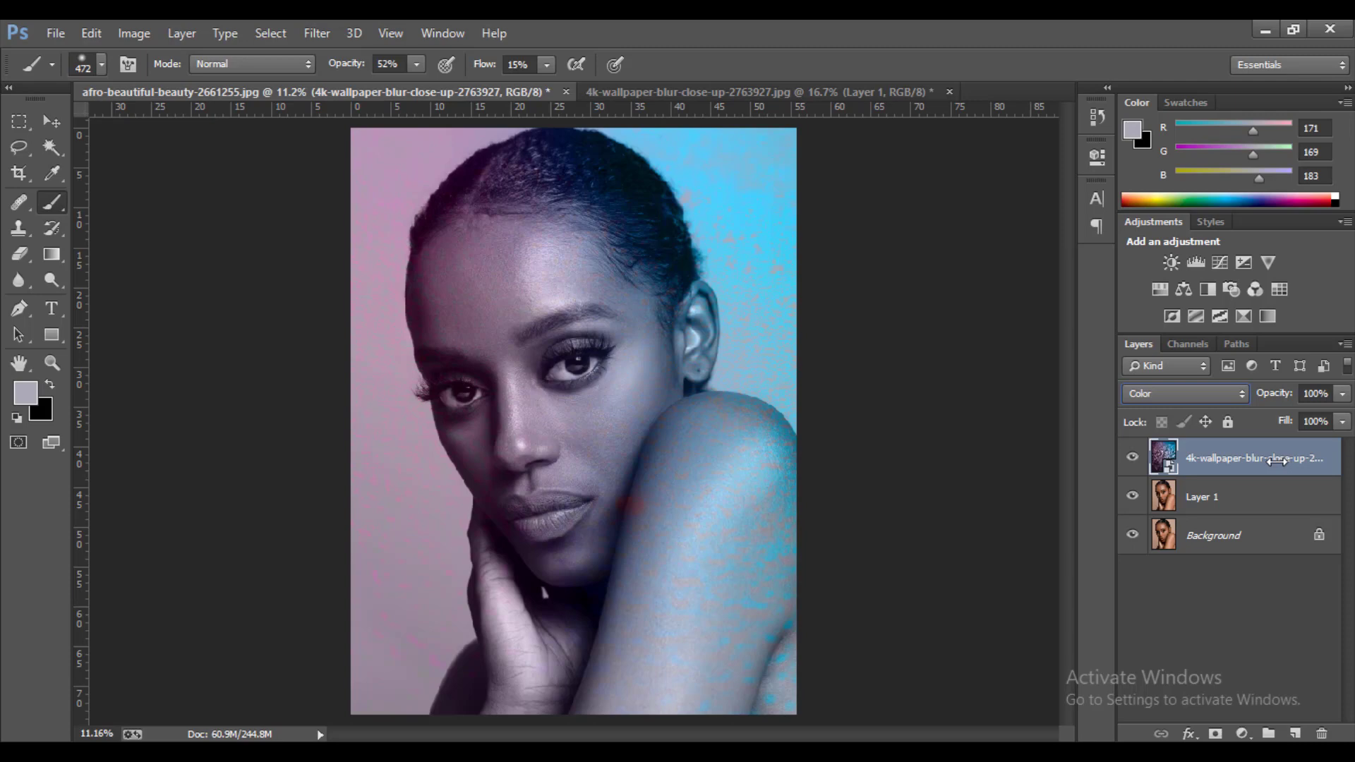
right_click(1277, 460)
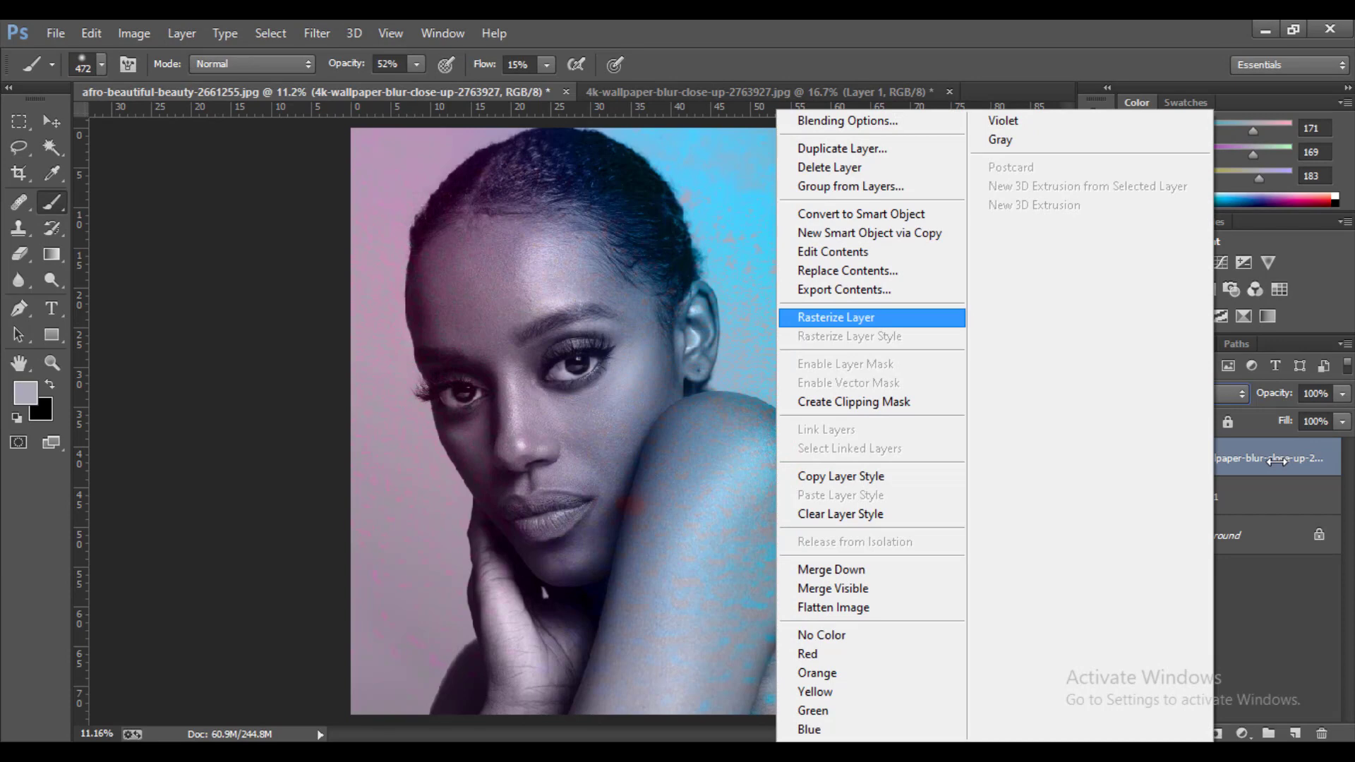
key(Return)
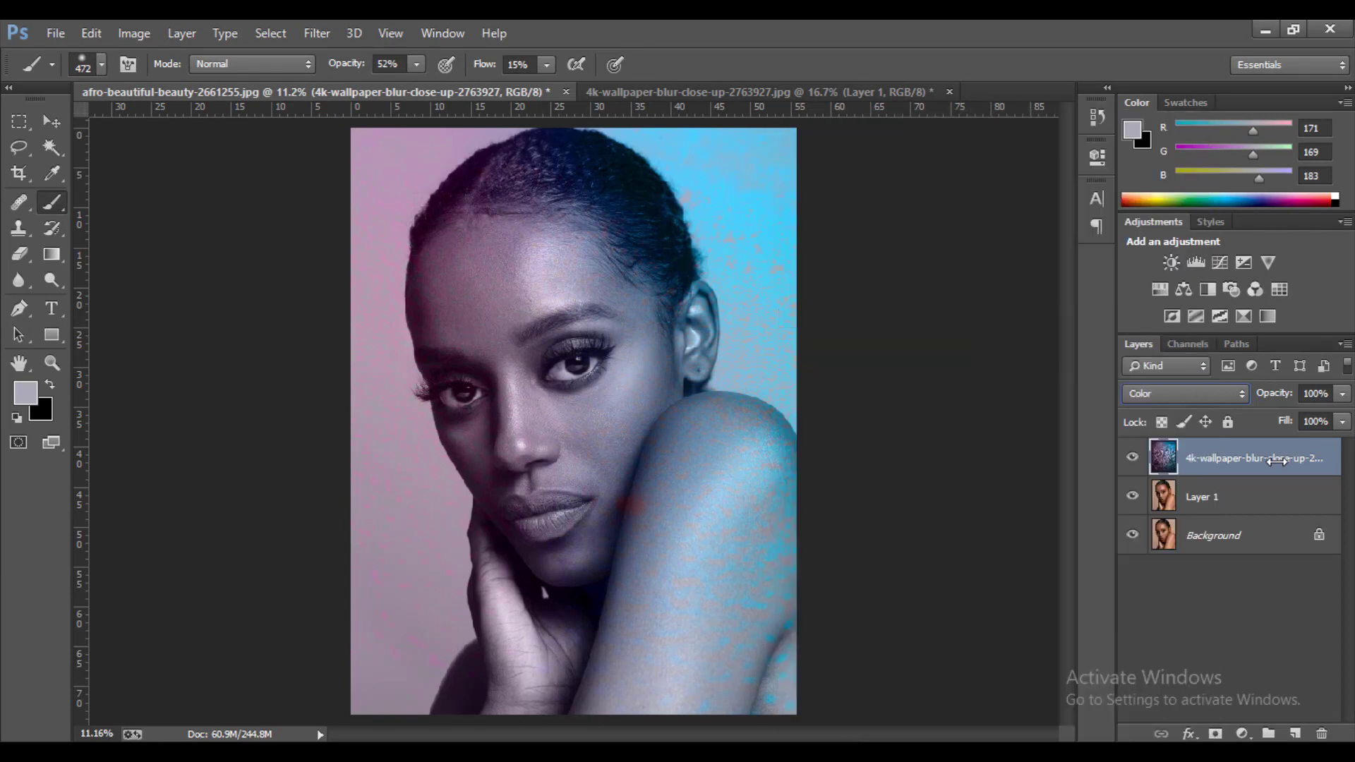
Sample the light blue from the background and paint over its discoloured spots with the Brush at 100% opacity and 100% flow
key(i)
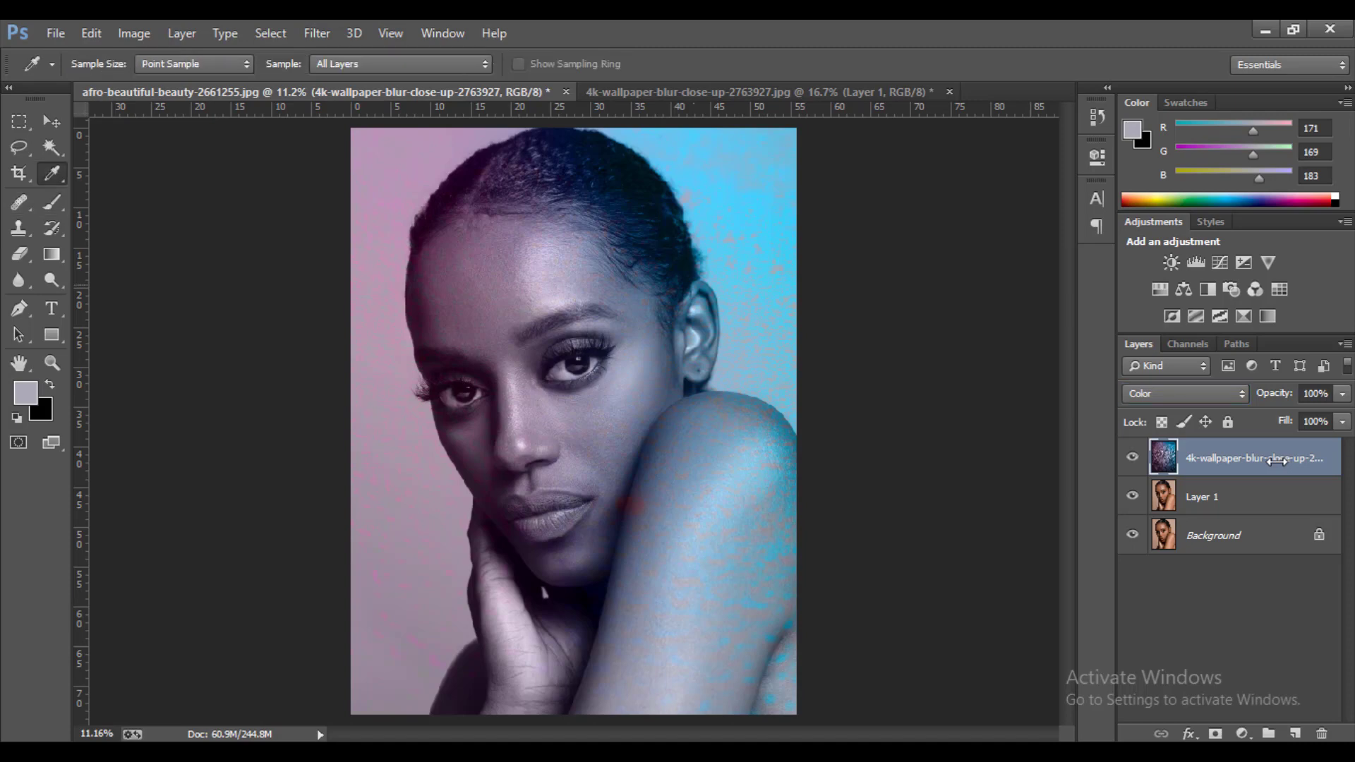
click(750, 229)
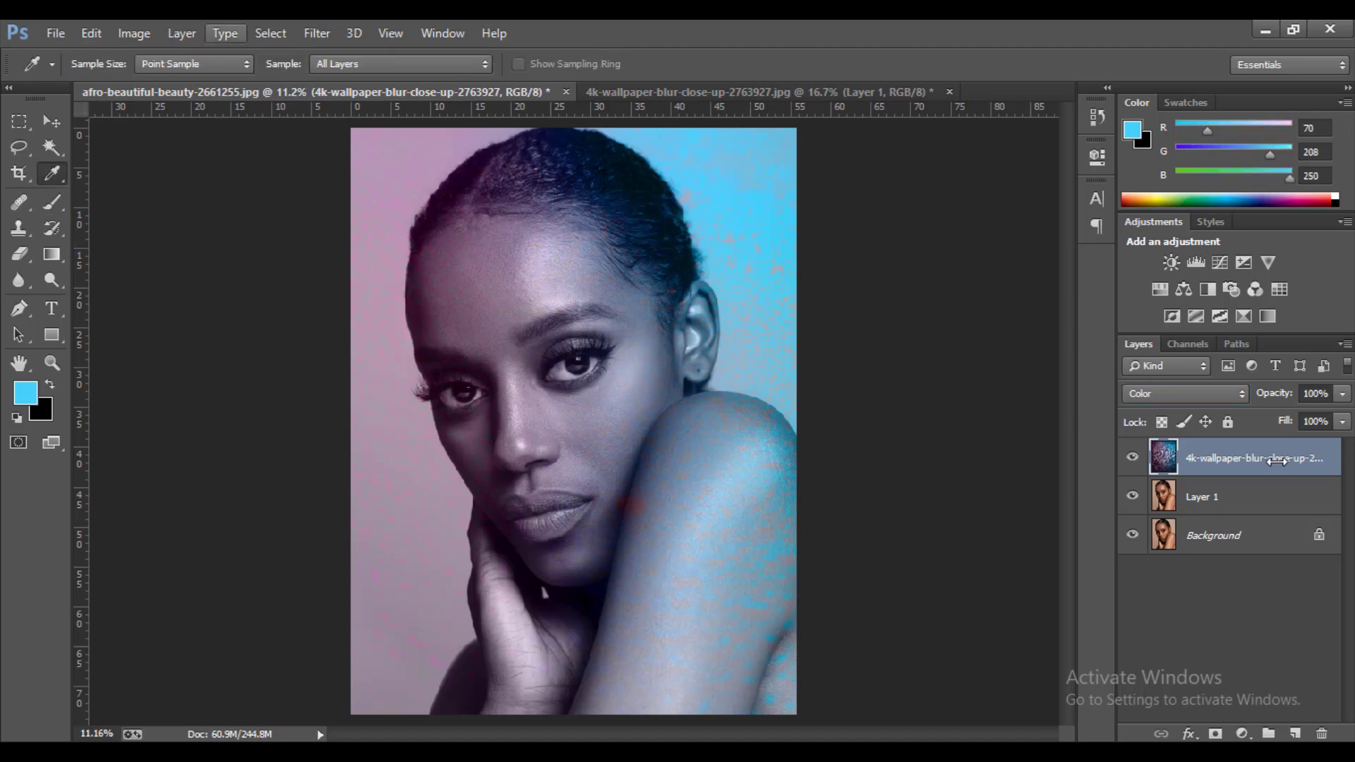
key(b)
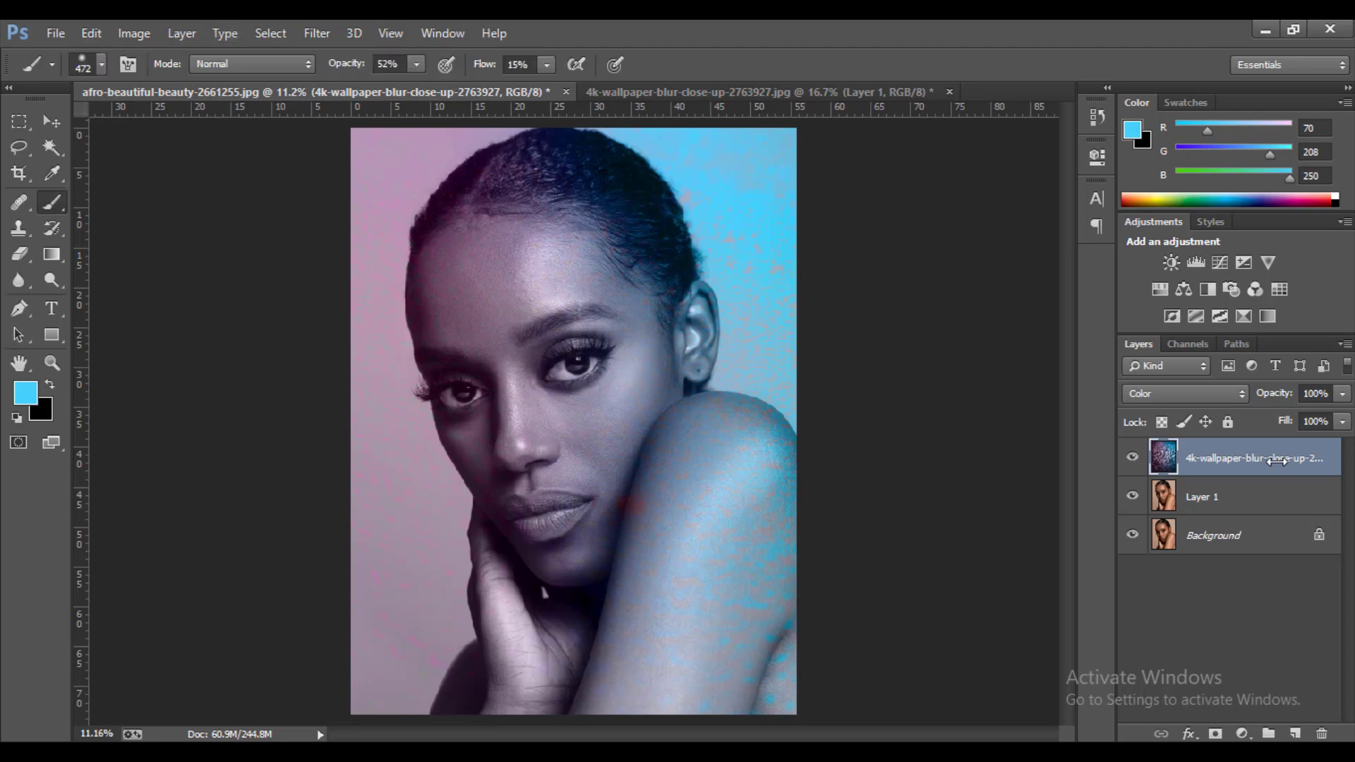
key(0)
key(shift+0)
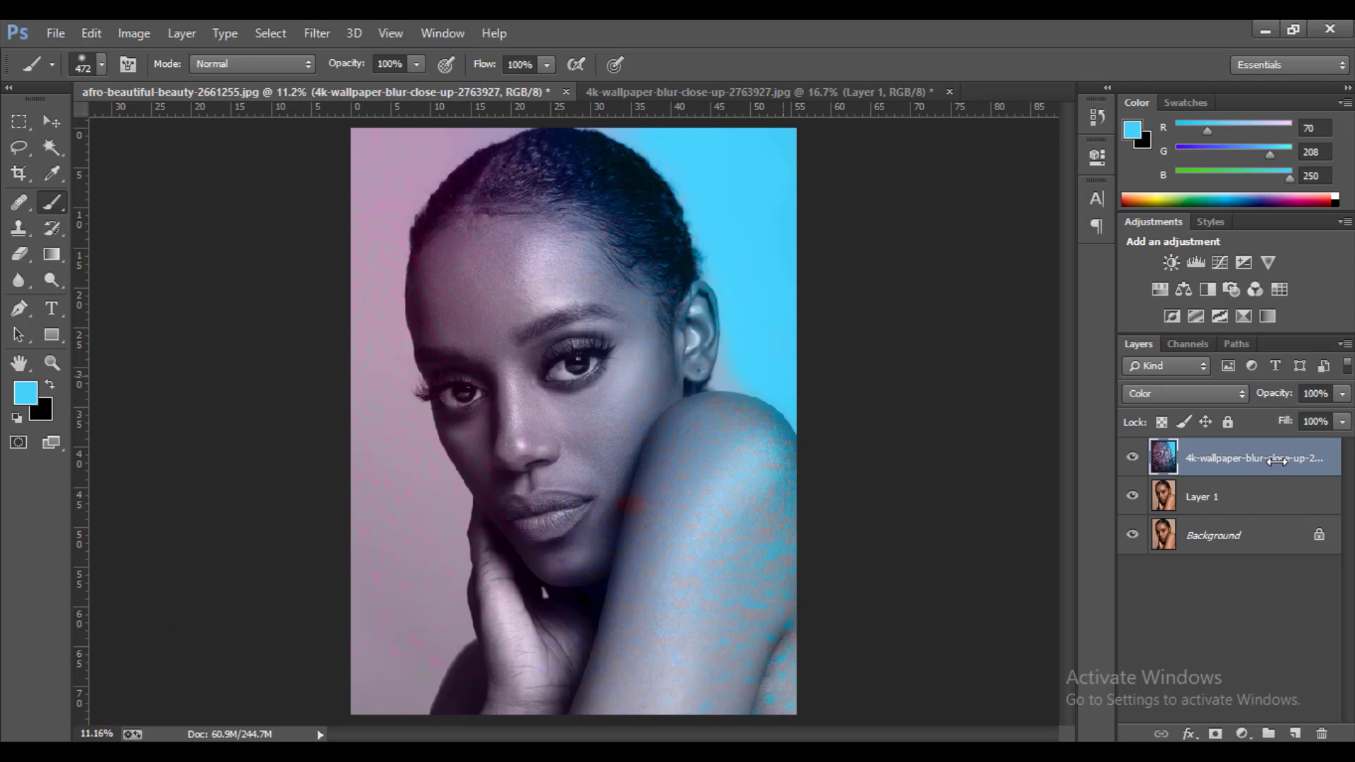
Reduce the brush to 90 px and paint light blue into the remaining background areas beside the ear and shoulder
key(bracketleft)
key(bracketleft)
key(bracketleft)
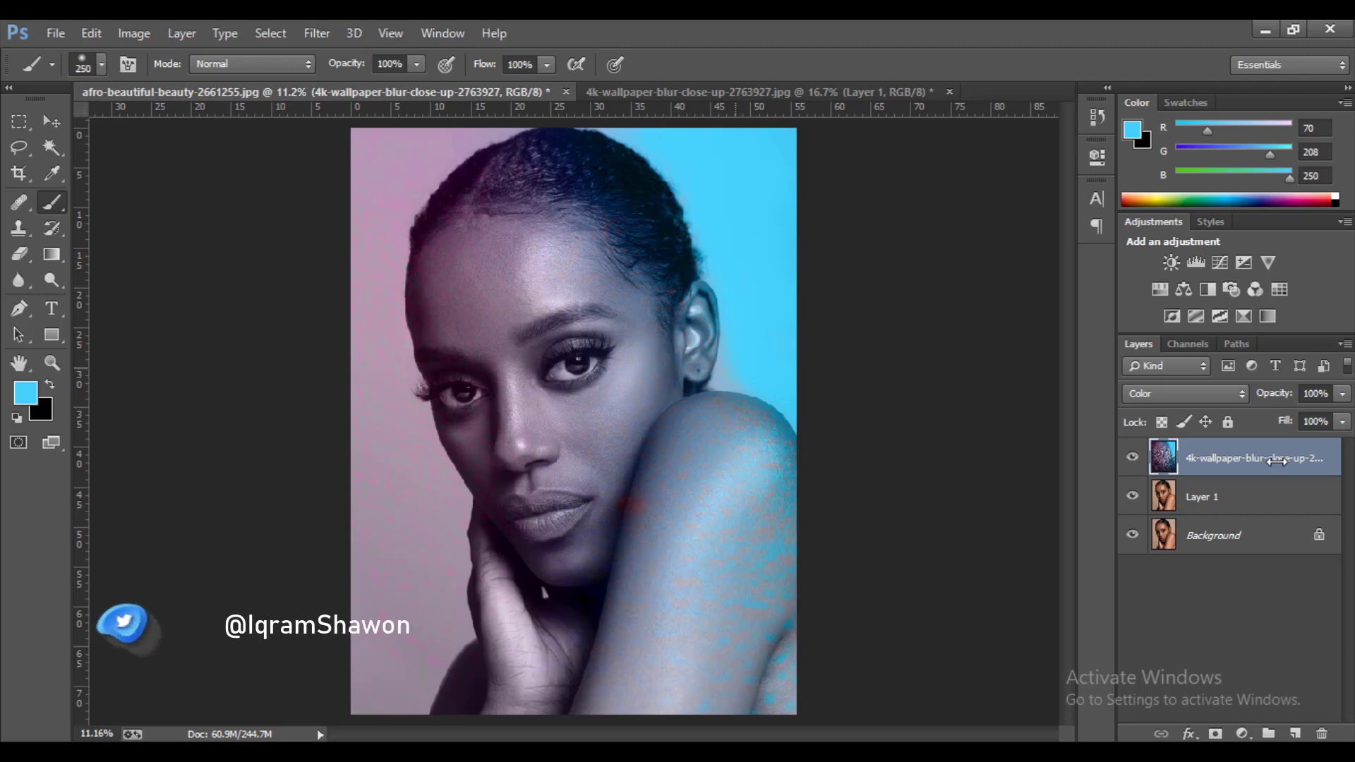
key(bracketleft)
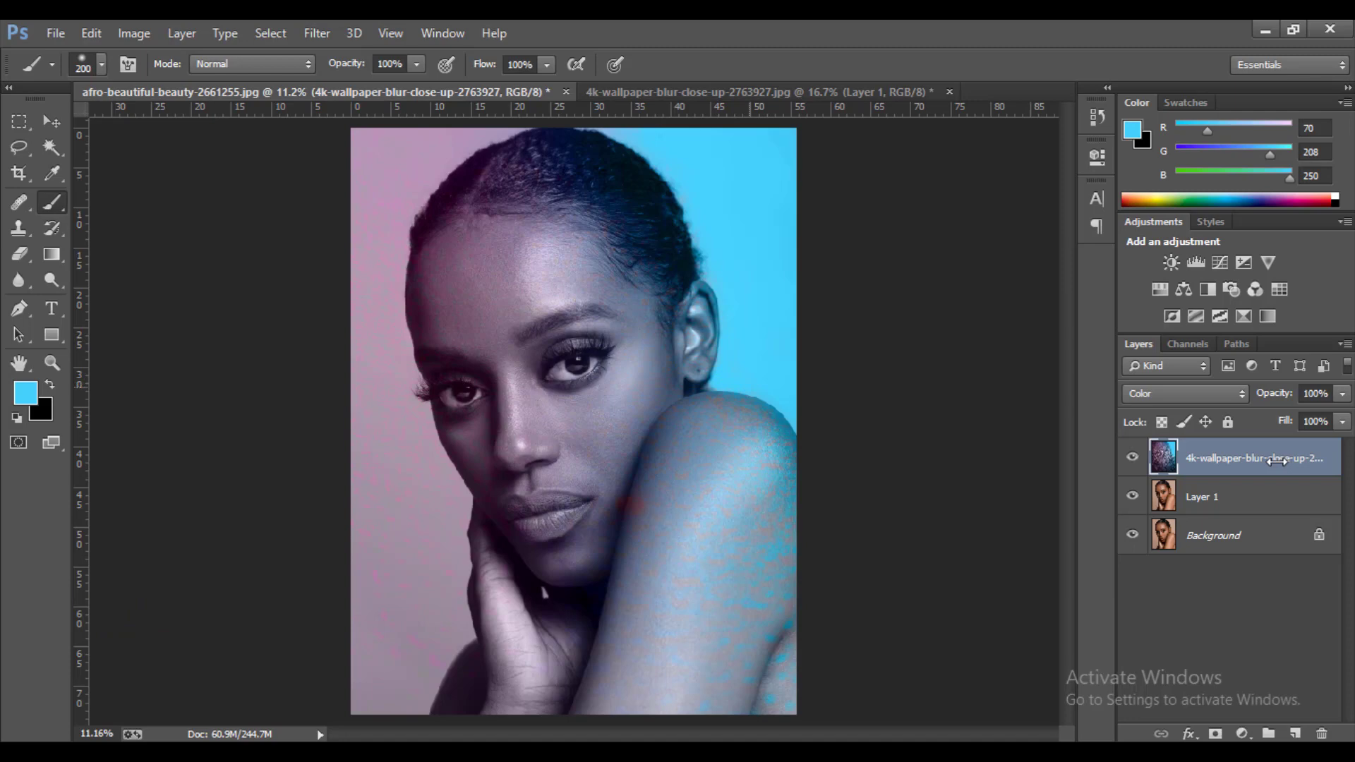
key(bracketleft)
key(bracketleft)
key(bracketleft)
key(bracketleft)
key(bracketleft)
key(bracketleft)
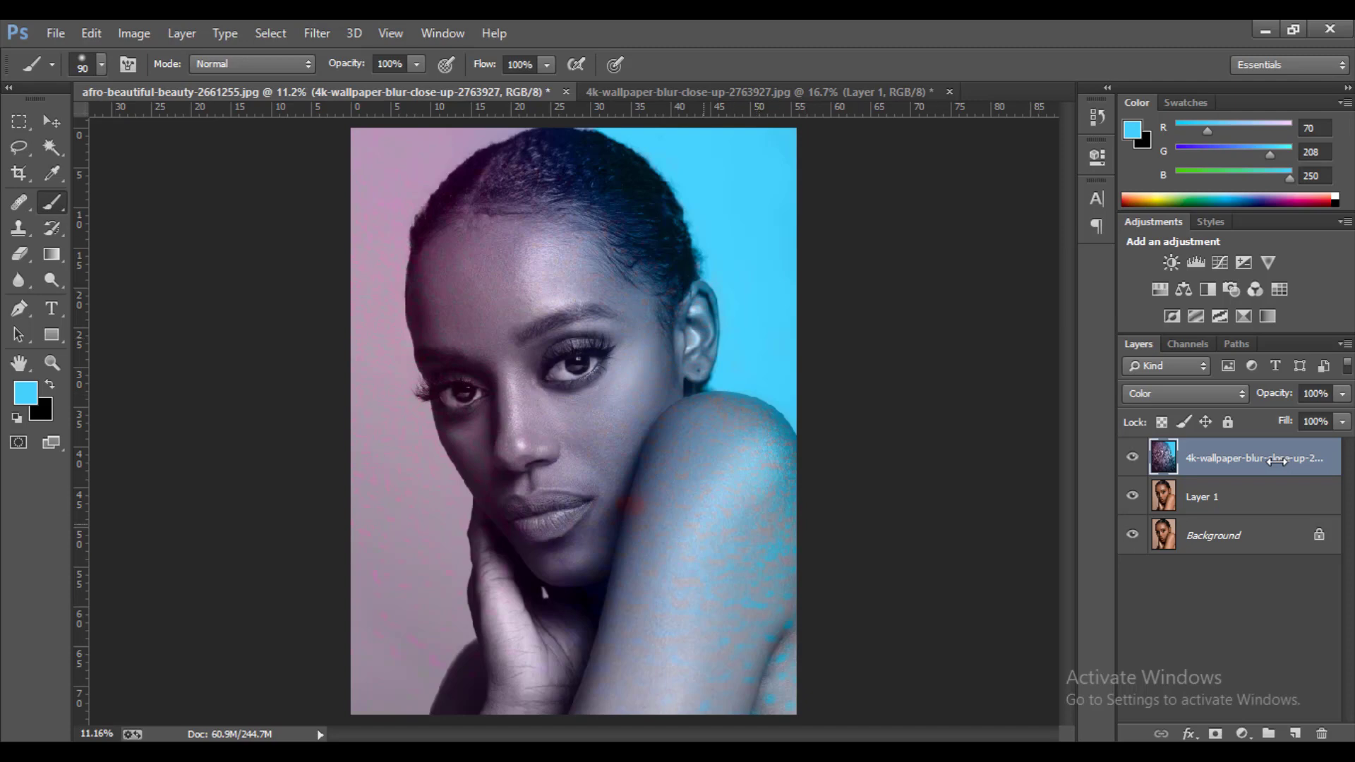
Sample the lavender-grey skin tone from the arm and set the Brush to 15% opacity and 30% flow
key(i)
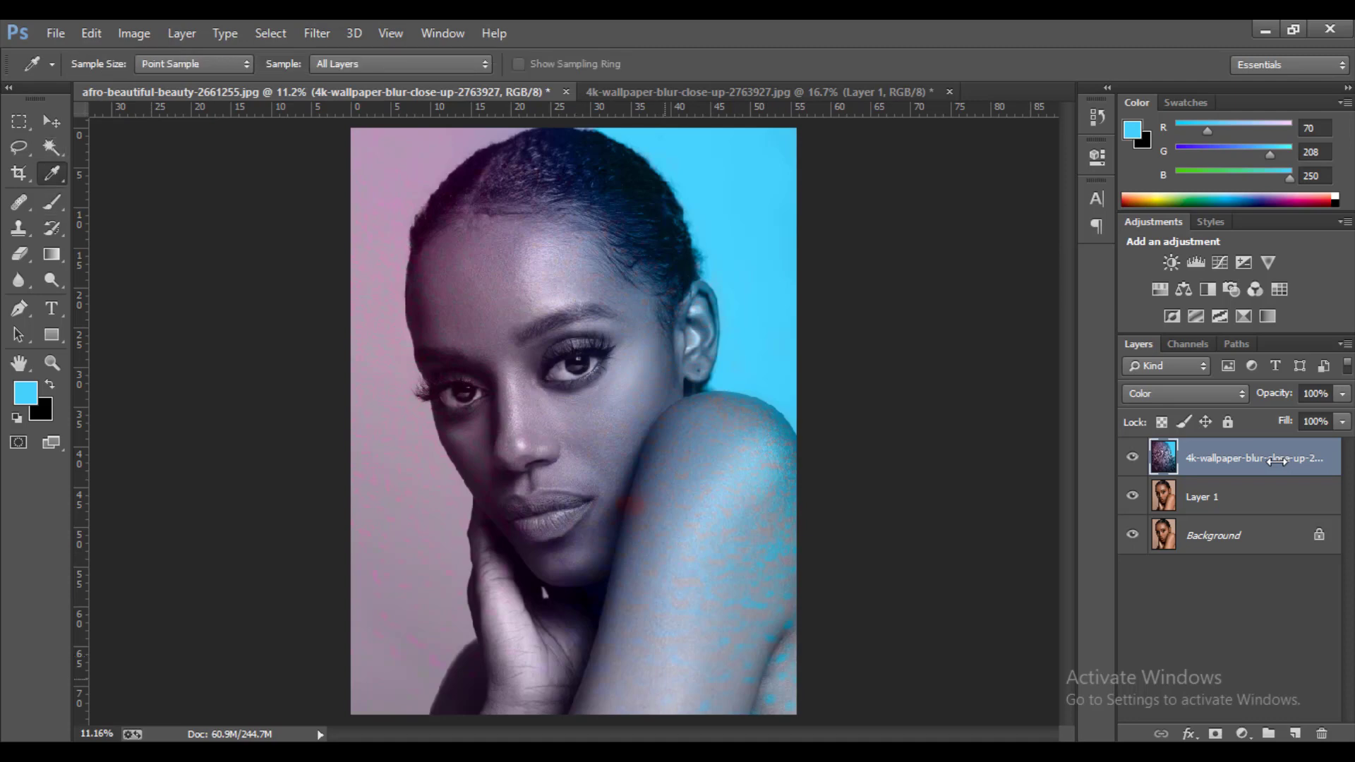
click(665, 680)
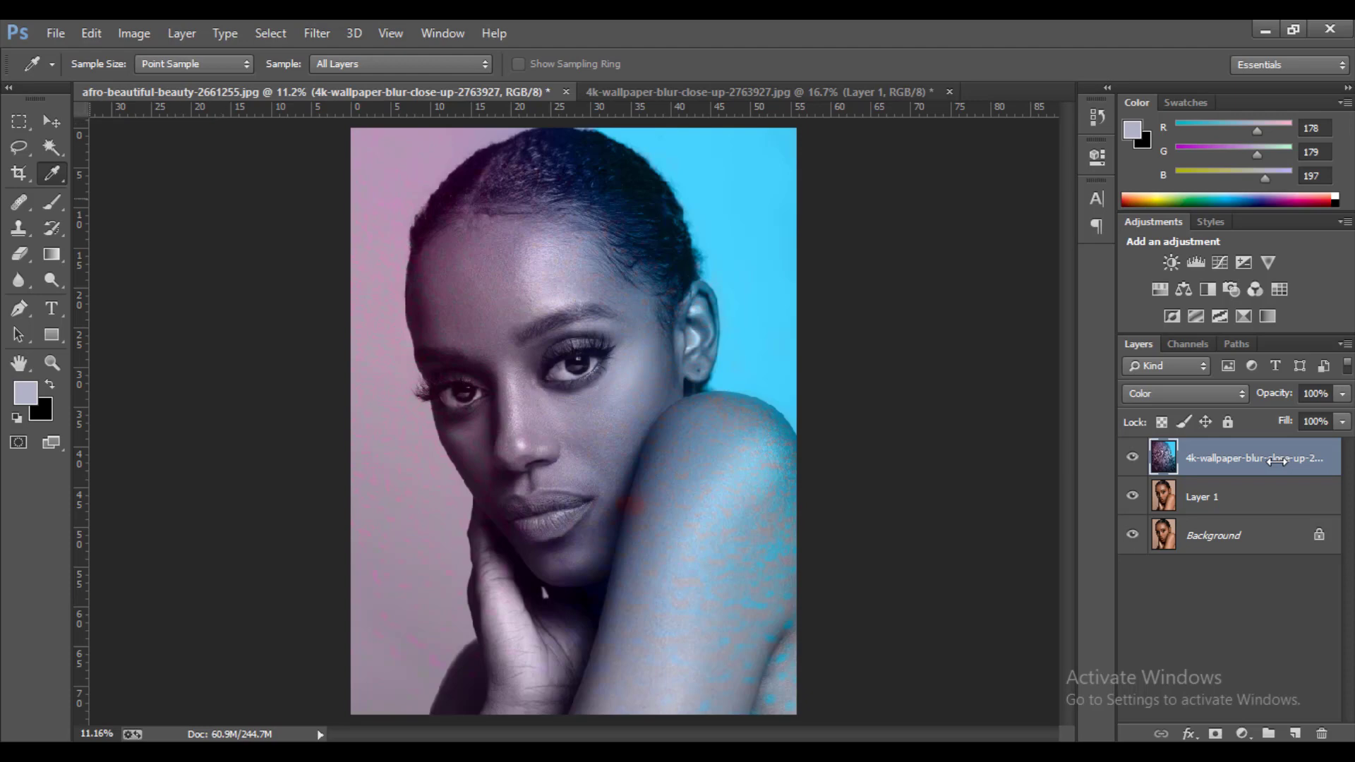
key(b)
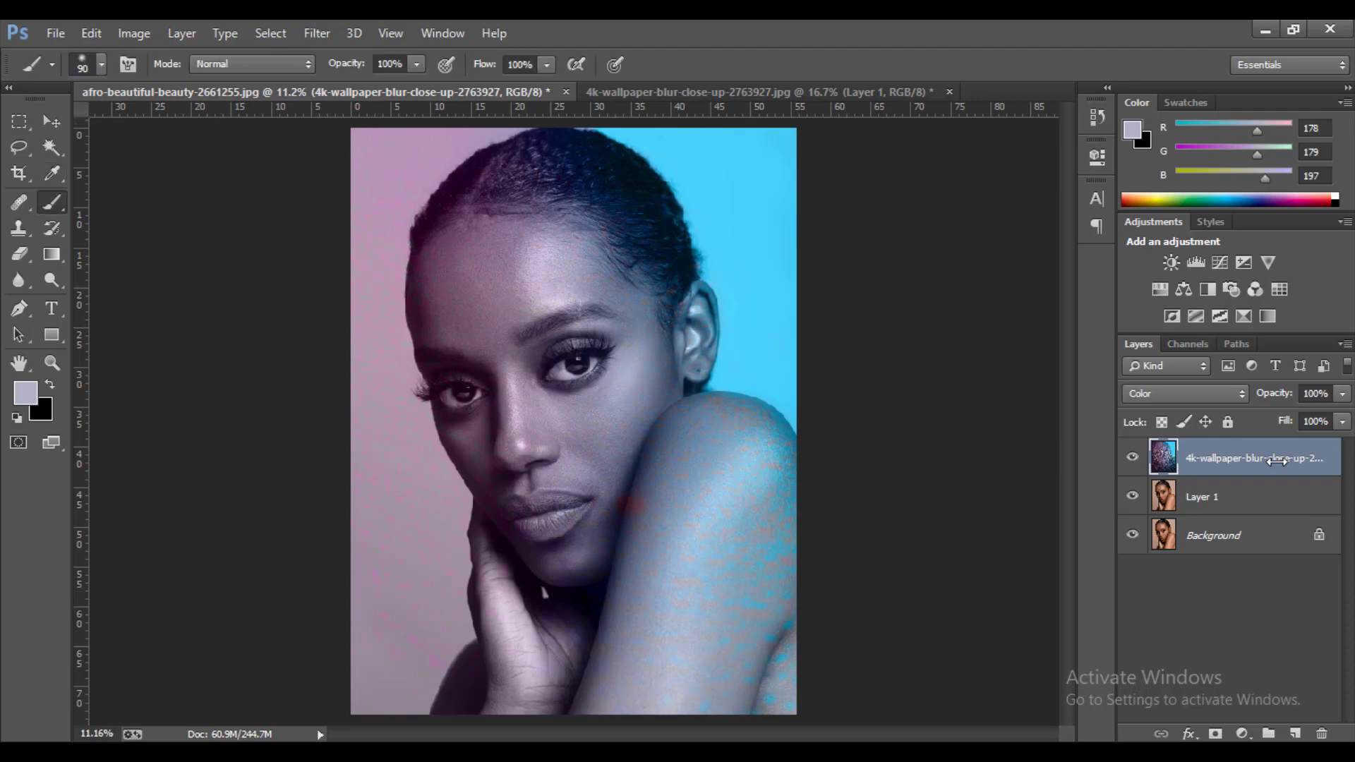
key(4)
key(8)
key(1)
key(4)
key(shift+5)
key(shift+1)
key(shift+2)
key(shift+6)
key(shift+2)
key(shift+7)
Enlarge the brush to 472 px, raise its opacity to 30%, and paint over the blue and orange spots on the arm
click(101, 65)
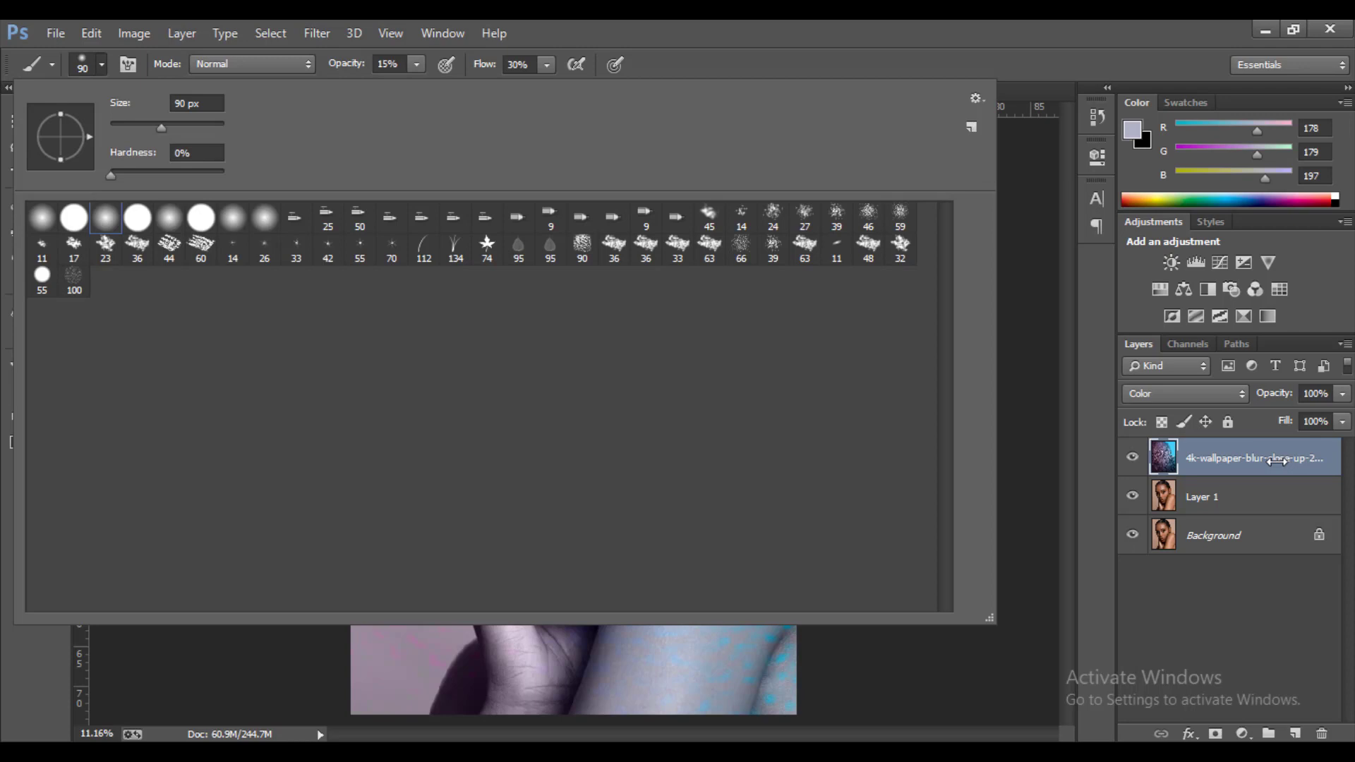
drag(162, 128, 211, 128)
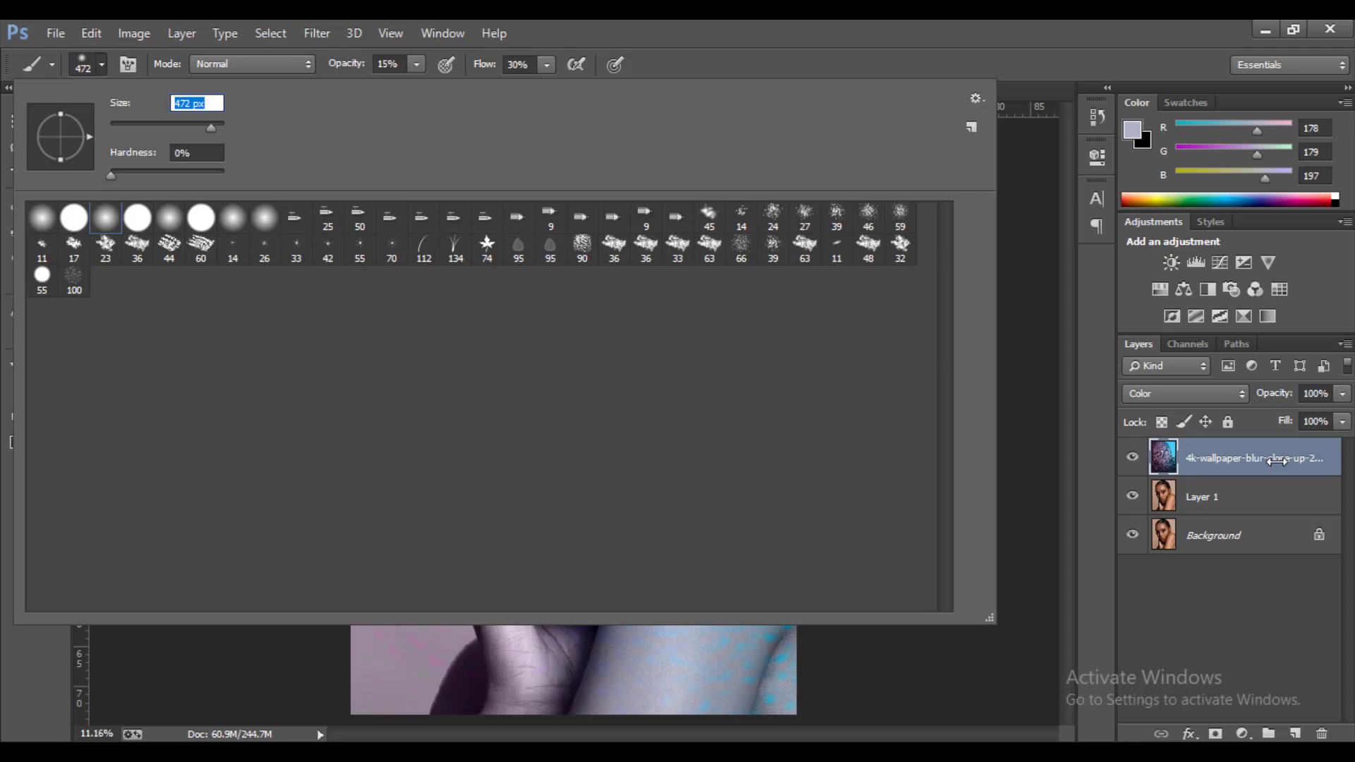
key(Return)
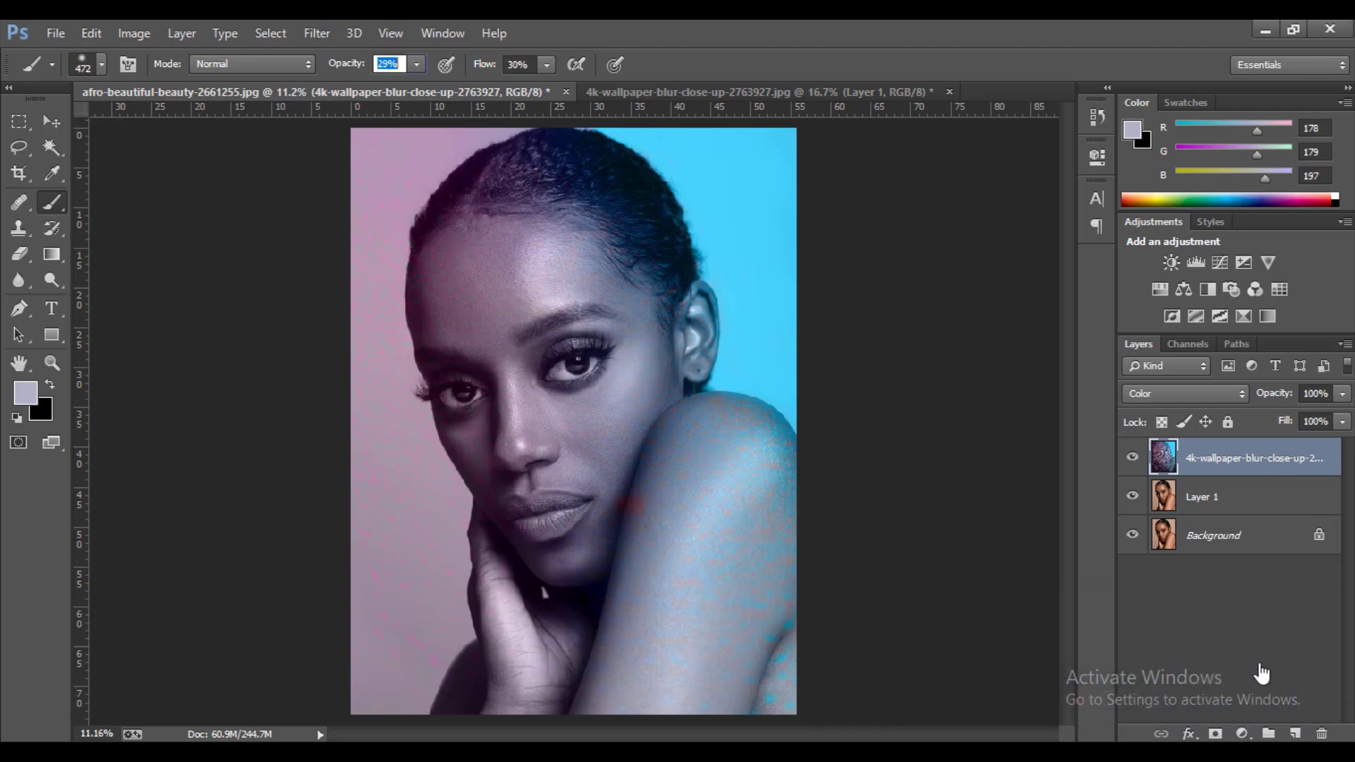
drag(352, 64, 353, 64)
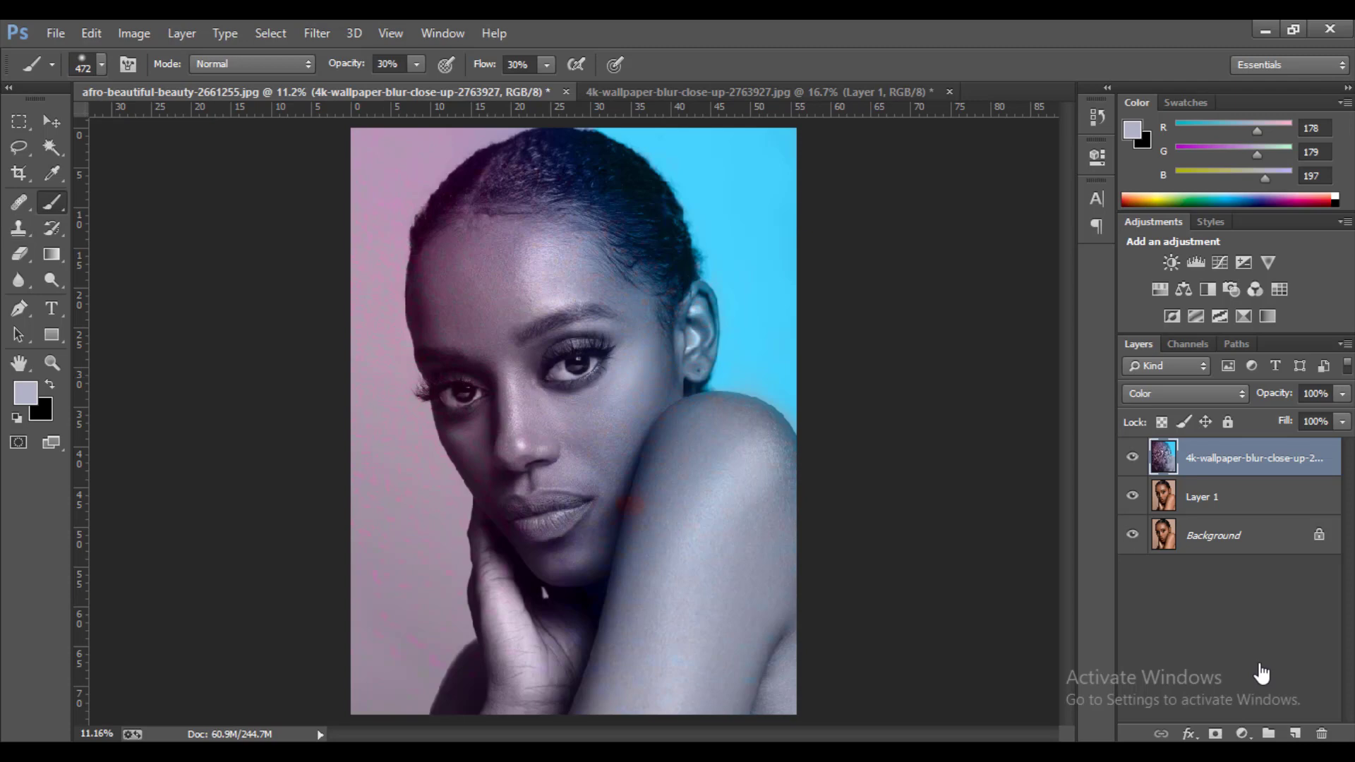
Create a new layer above the wallpaper layer and sample the light blue background colour for the Brush
key(ctrl+shift+alt+n)
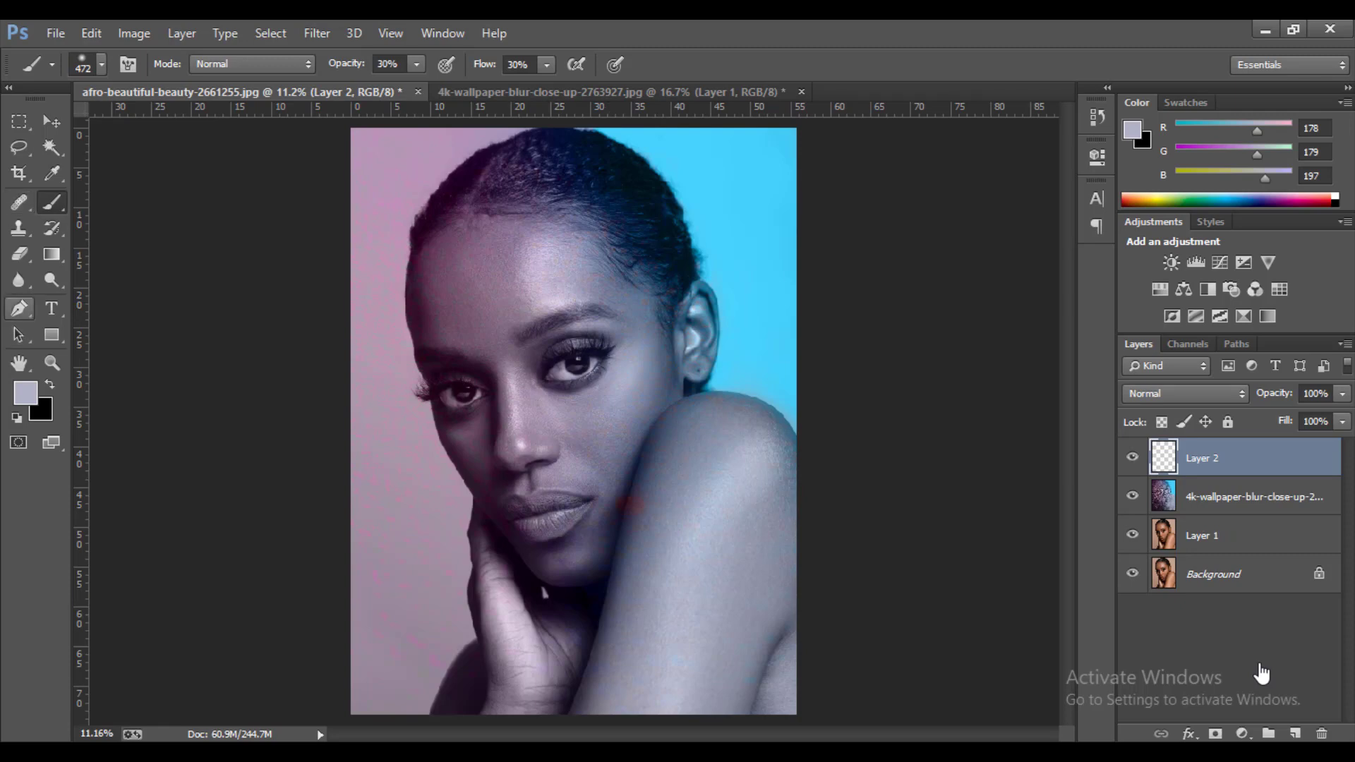
key(i)
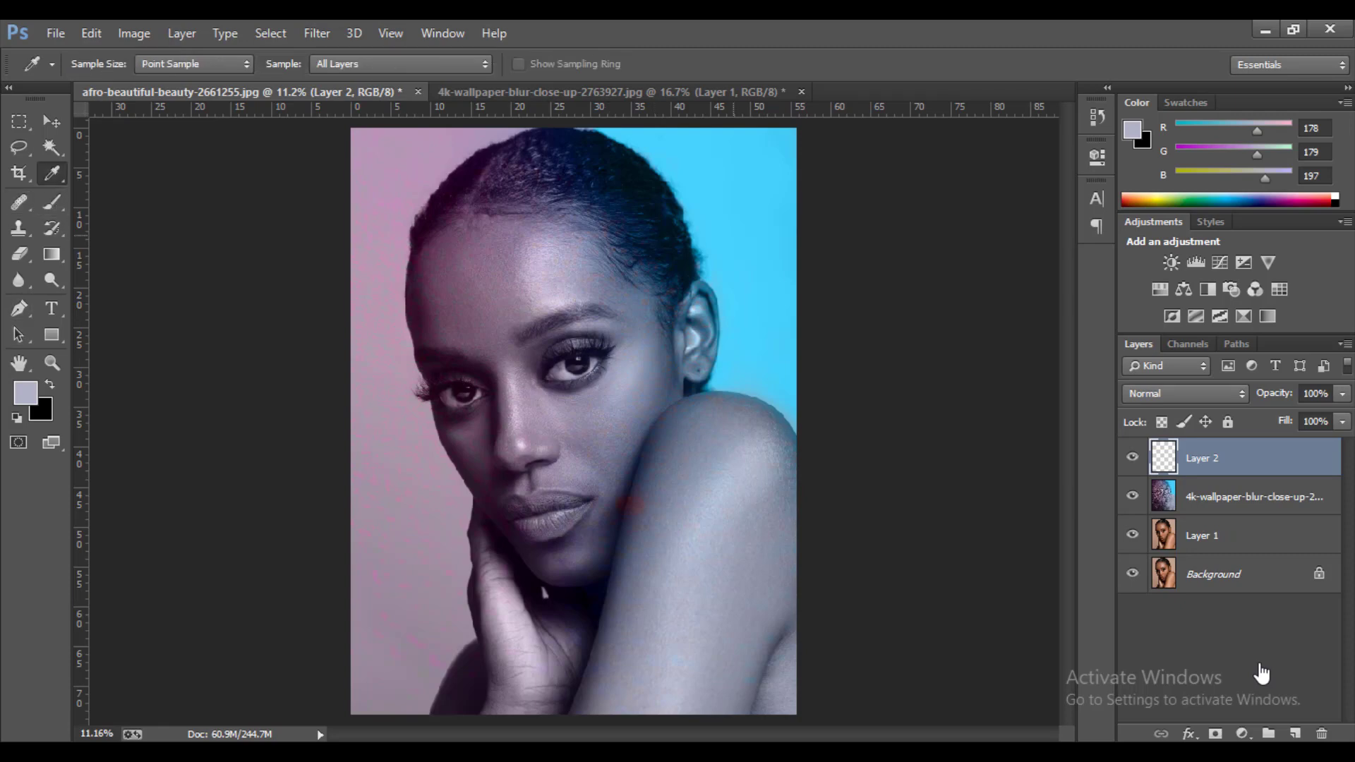
click(737, 236)
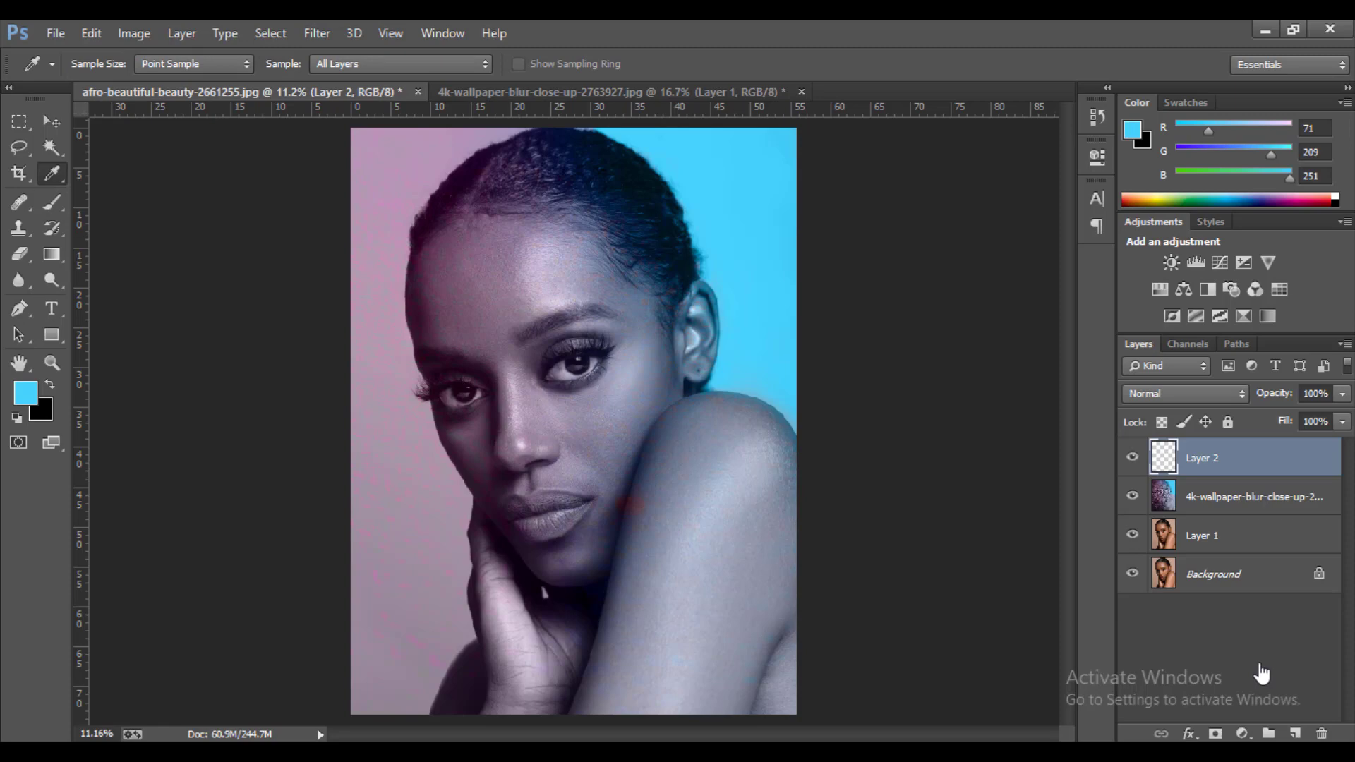
key(b)
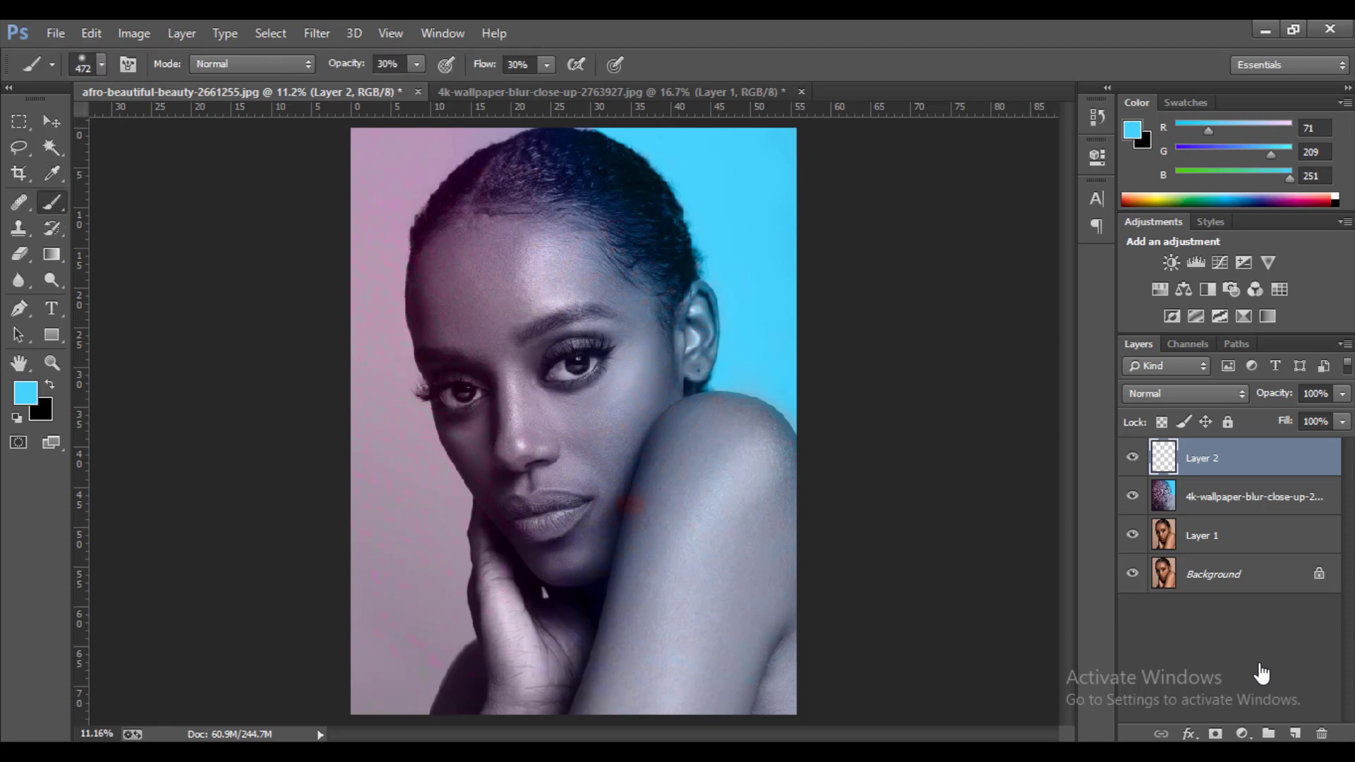
key(Return)
key(Tab)
key(Return)
Paint soft light blue over the hair, forehead, cheek and chin on the side of the face nearest the blue background
mouse_move(558, 148)
mouse_down()
mouse_move(550, 214)
mouse_move(582, 203)
mouse_move(597, 167)
mouse_move(646, 283)
mouse_move(615, 256)
mouse_up()
mouse_move(658, 321)
mouse_down()
mouse_move(653, 236)
mouse_move(597, 147)
mouse_move(652, 203)
mouse_move(663, 267)
mouse_move(568, 184)
mouse_move(682, 257)
mouse_move(664, 399)
mouse_move(615, 481)
mouse_move(605, 536)
mouse_up()
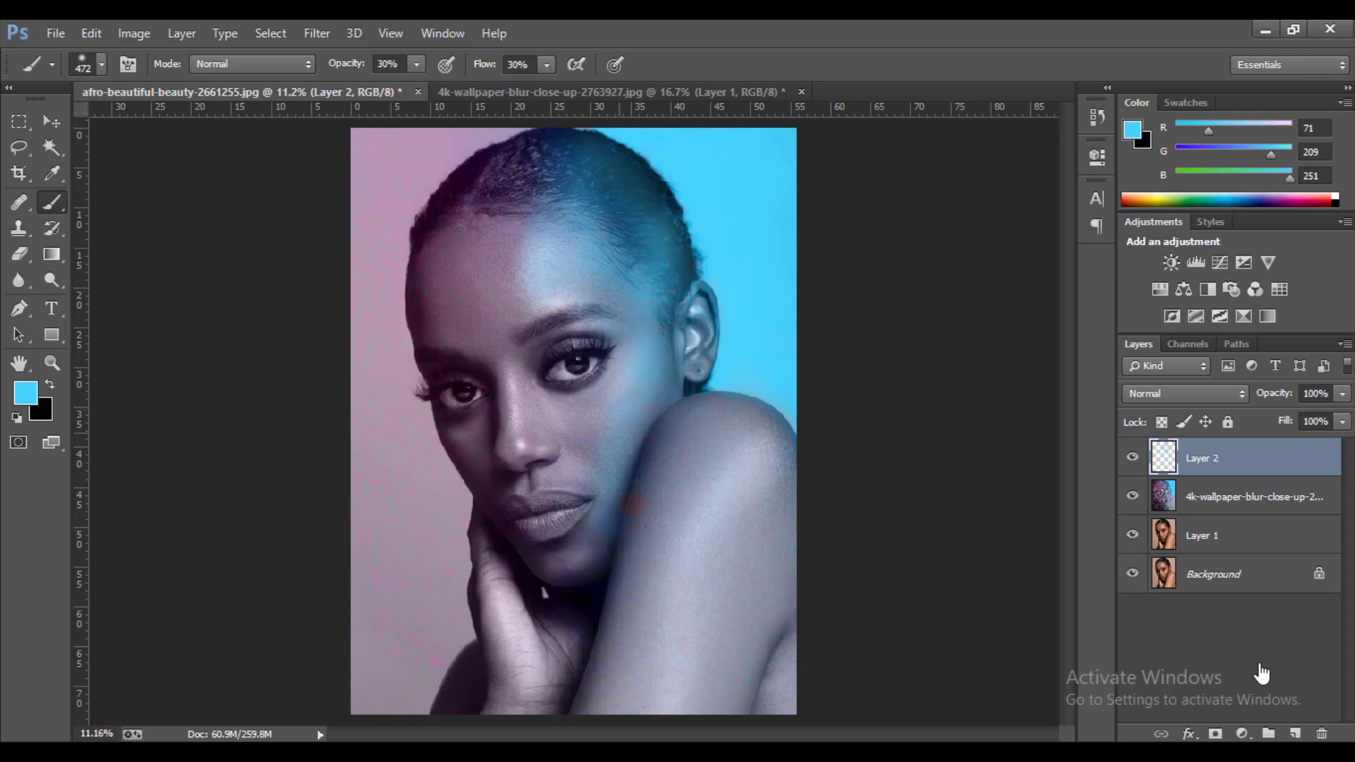
mouse_move(586, 394)
mouse_down()
mouse_move(576, 357)
mouse_move(597, 347)
mouse_move(542, 331)
mouse_move(557, 472)
mouse_up()
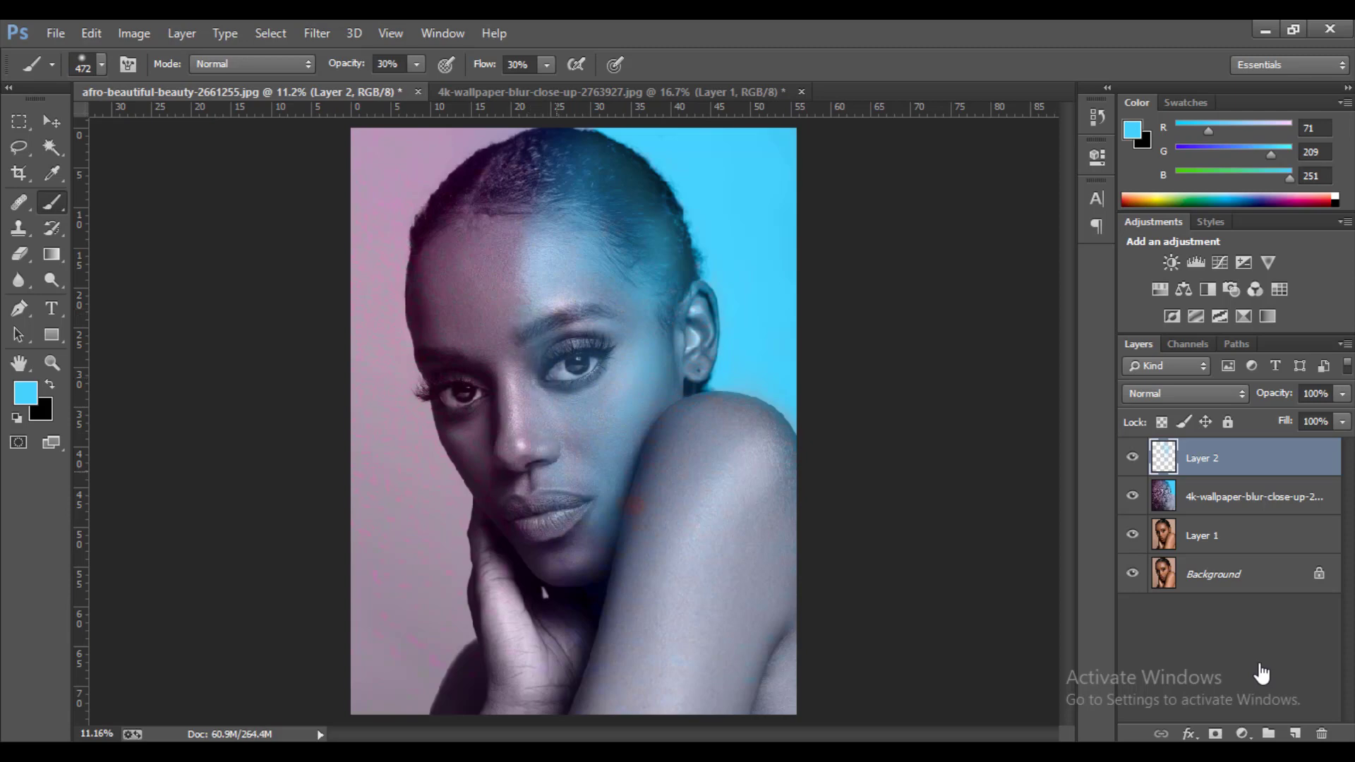
mouse_move(564, 545)
mouse_down()
mouse_move(579, 514)
mouse_move(591, 542)
mouse_move(587, 507)
mouse_up()
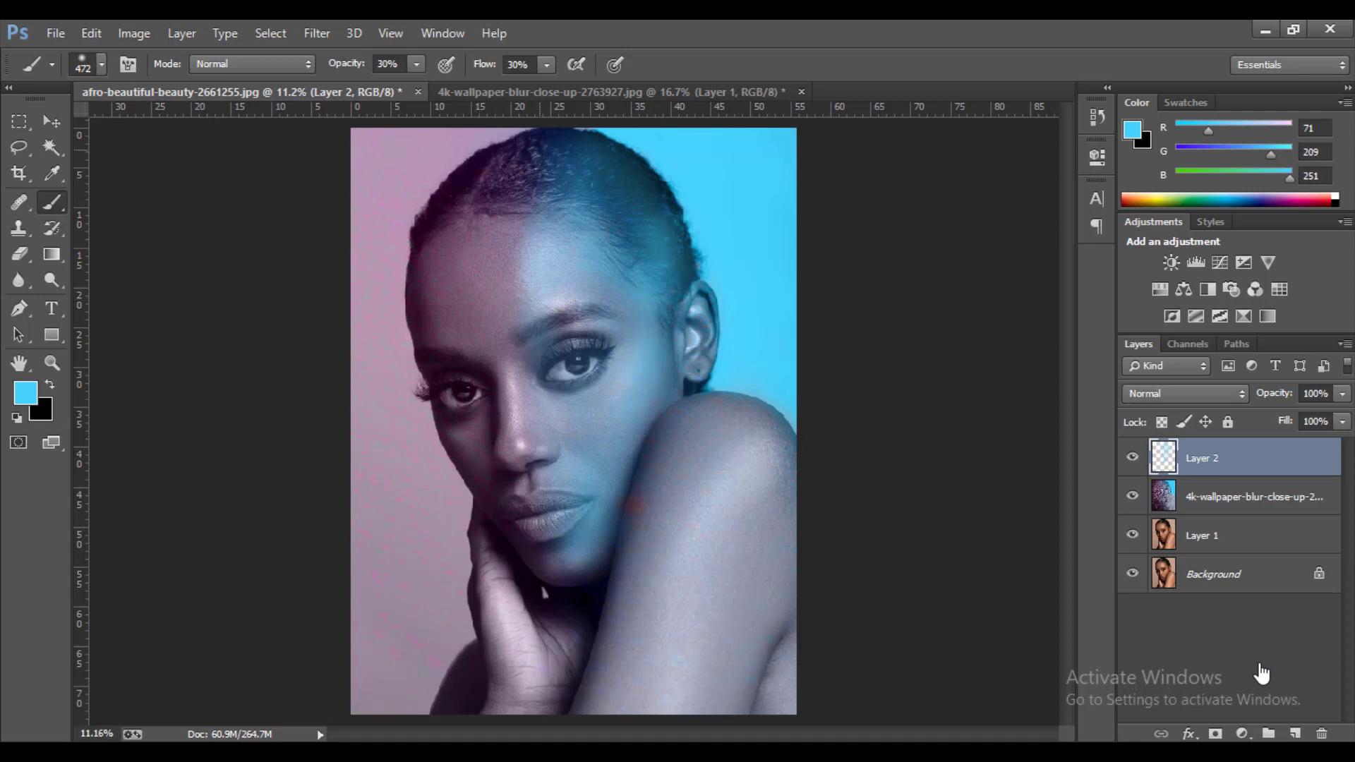
drag(549, 144, 538, 187)
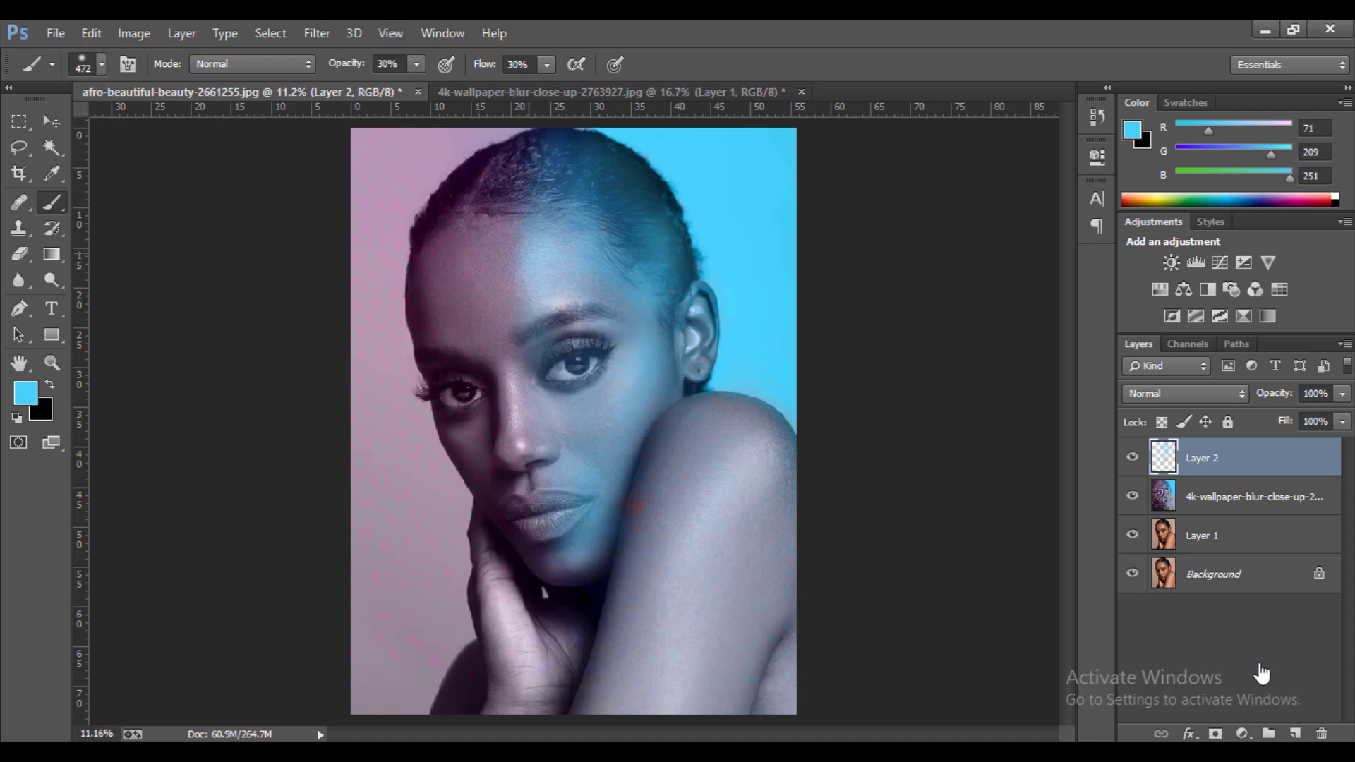
mouse_move(529, 253)
mouse_down()
mouse_move(519, 380)
mouse_move(557, 501)
mouse_up()
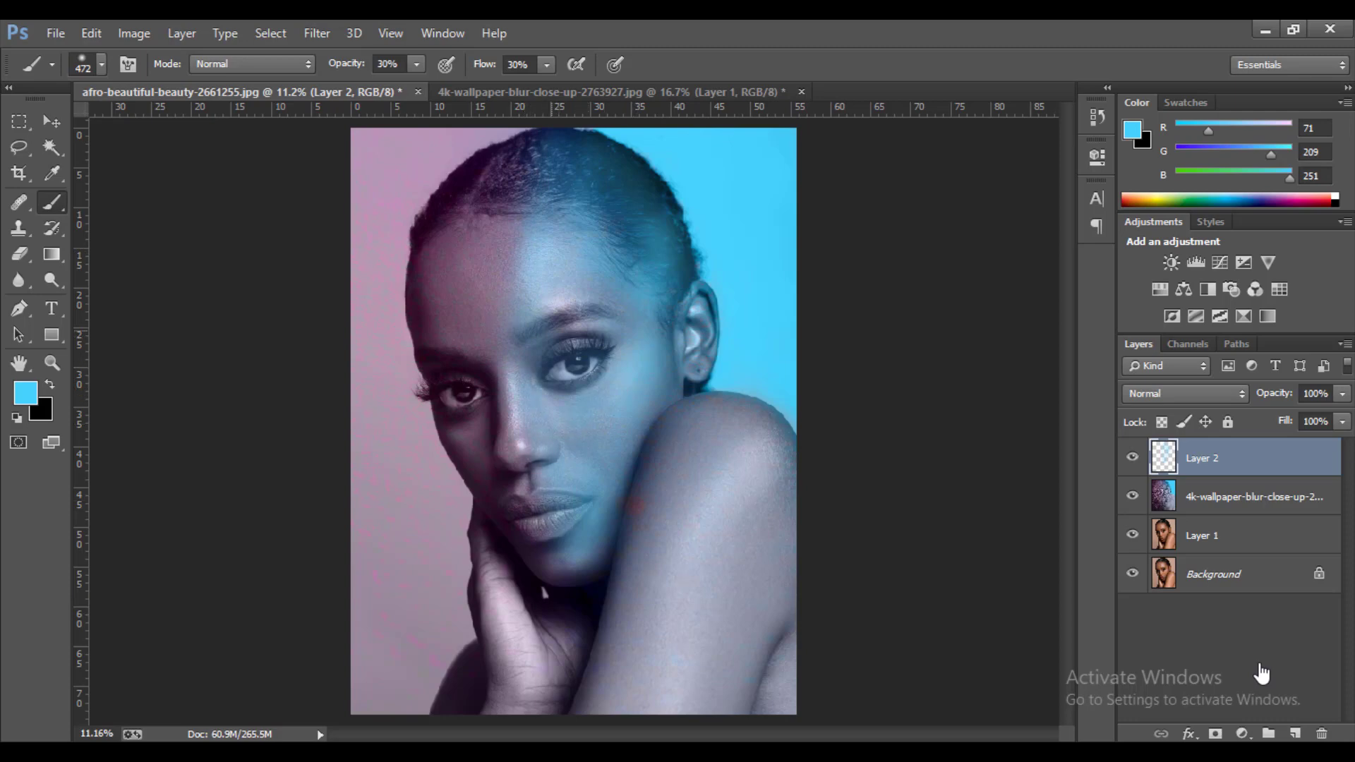
drag(565, 320, 590, 313)
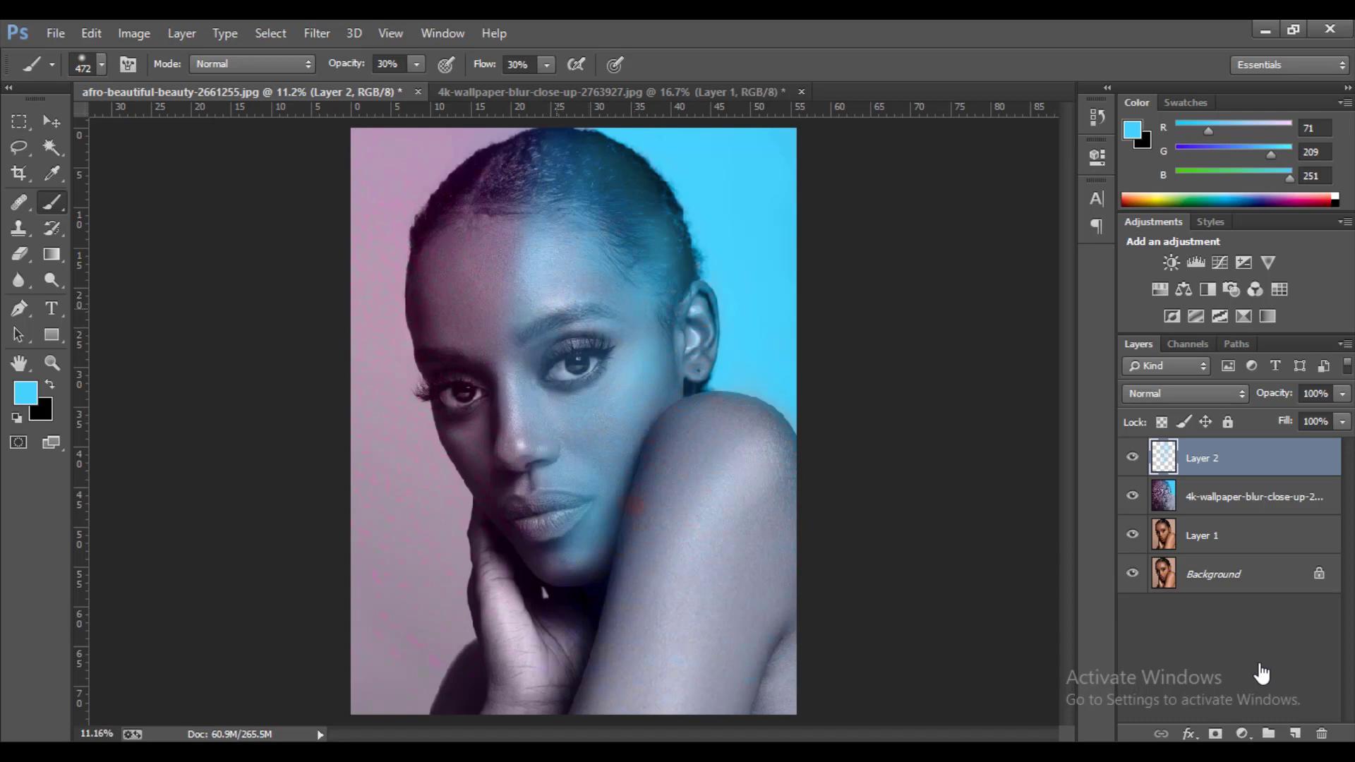
mouse_move(694, 337)
mouse_down()
mouse_move(634, 449)
mouse_move(616, 526)
mouse_up()
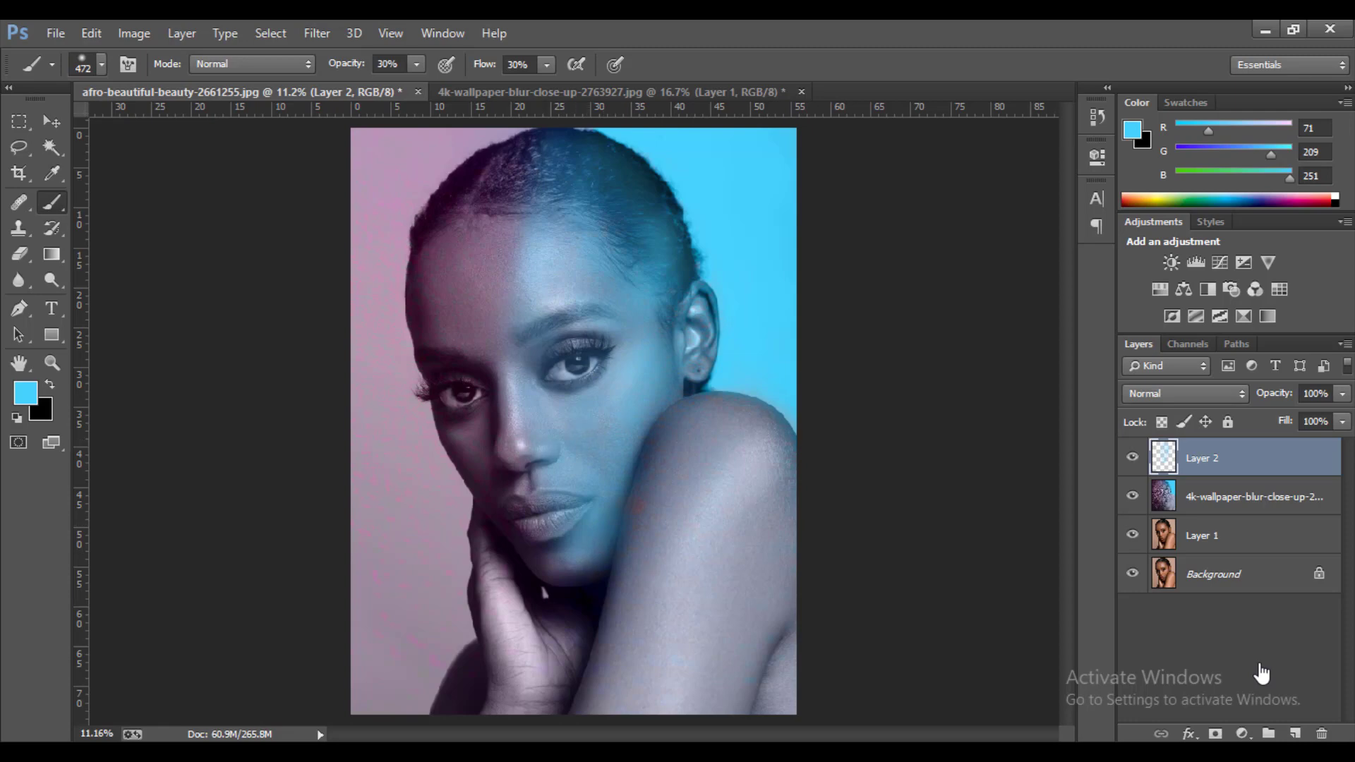
Set Layer 2's blend mode to Overlay and lower its opacity to 50%
click(1188, 394)
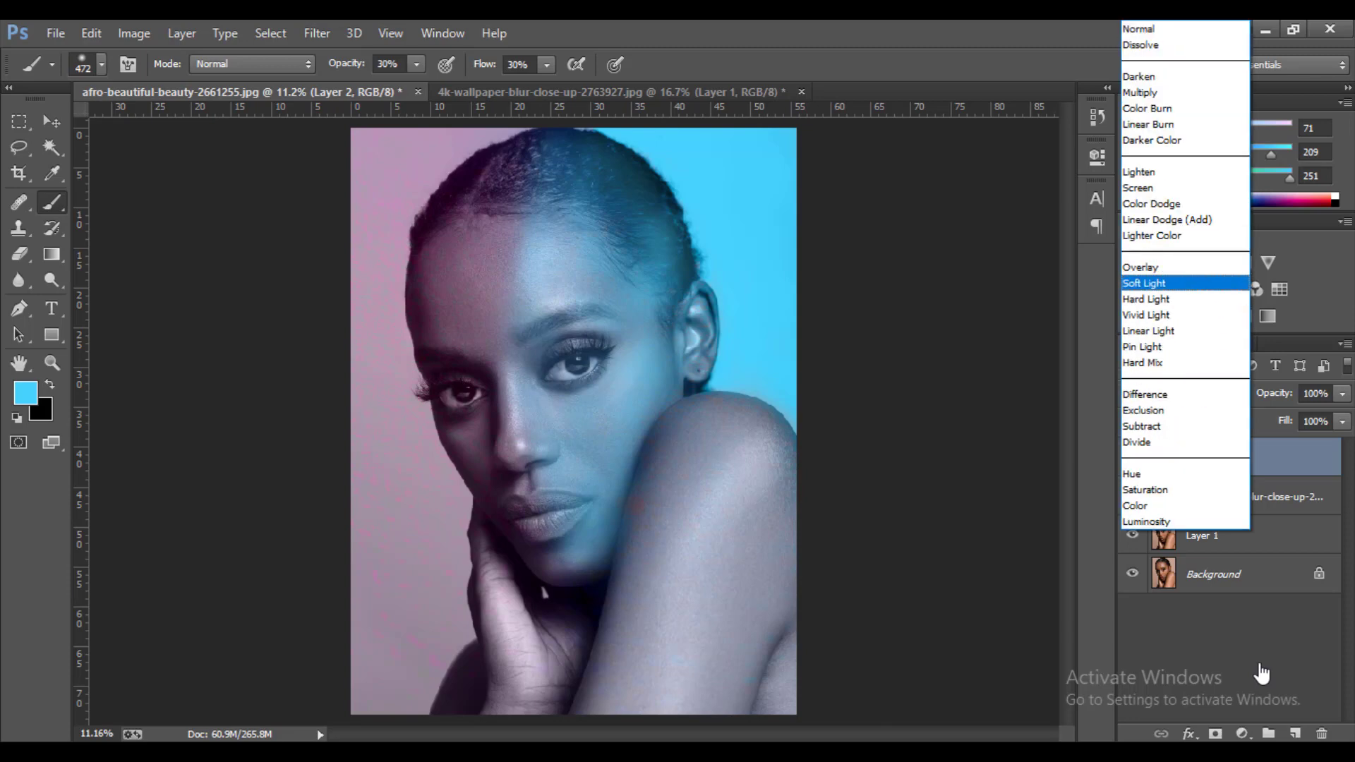
key(Return)
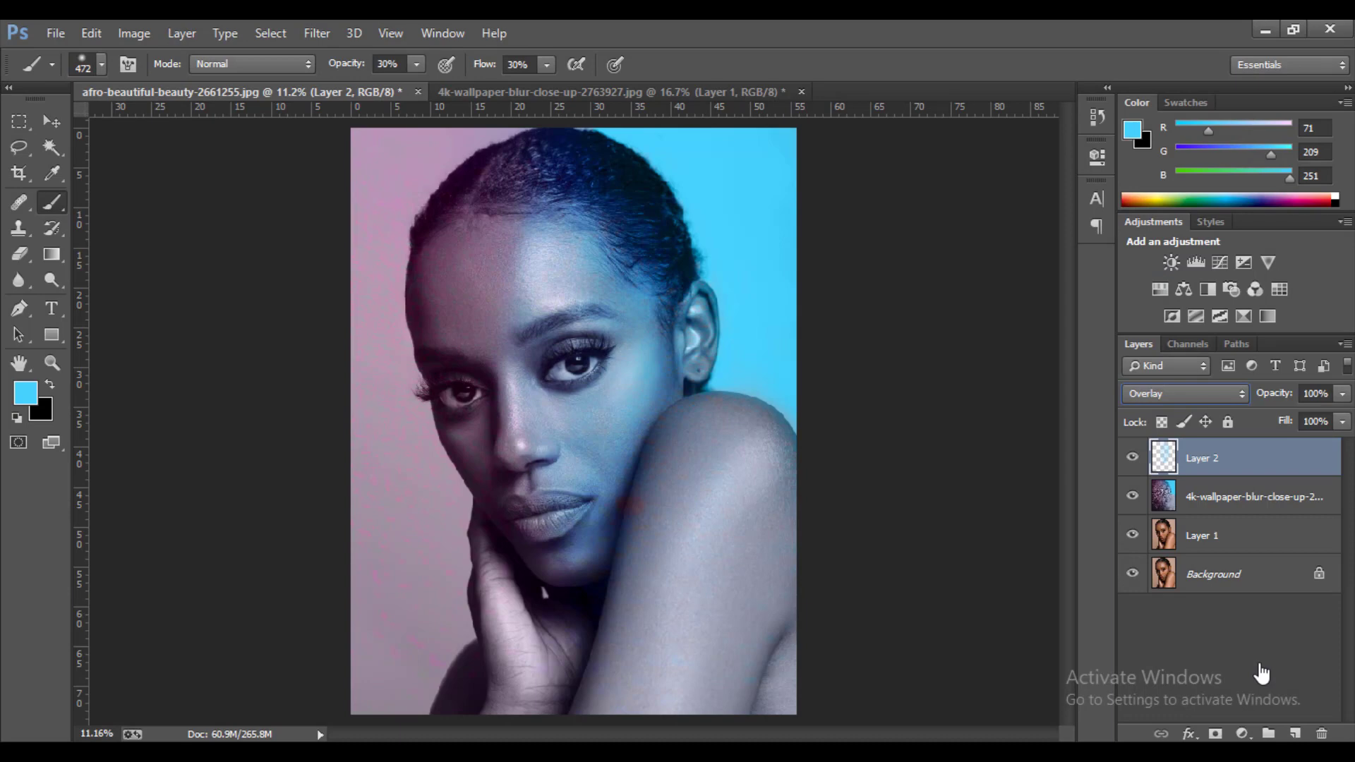
key(Tab)
text(77)
key(Return)
text(63)
key(Return)
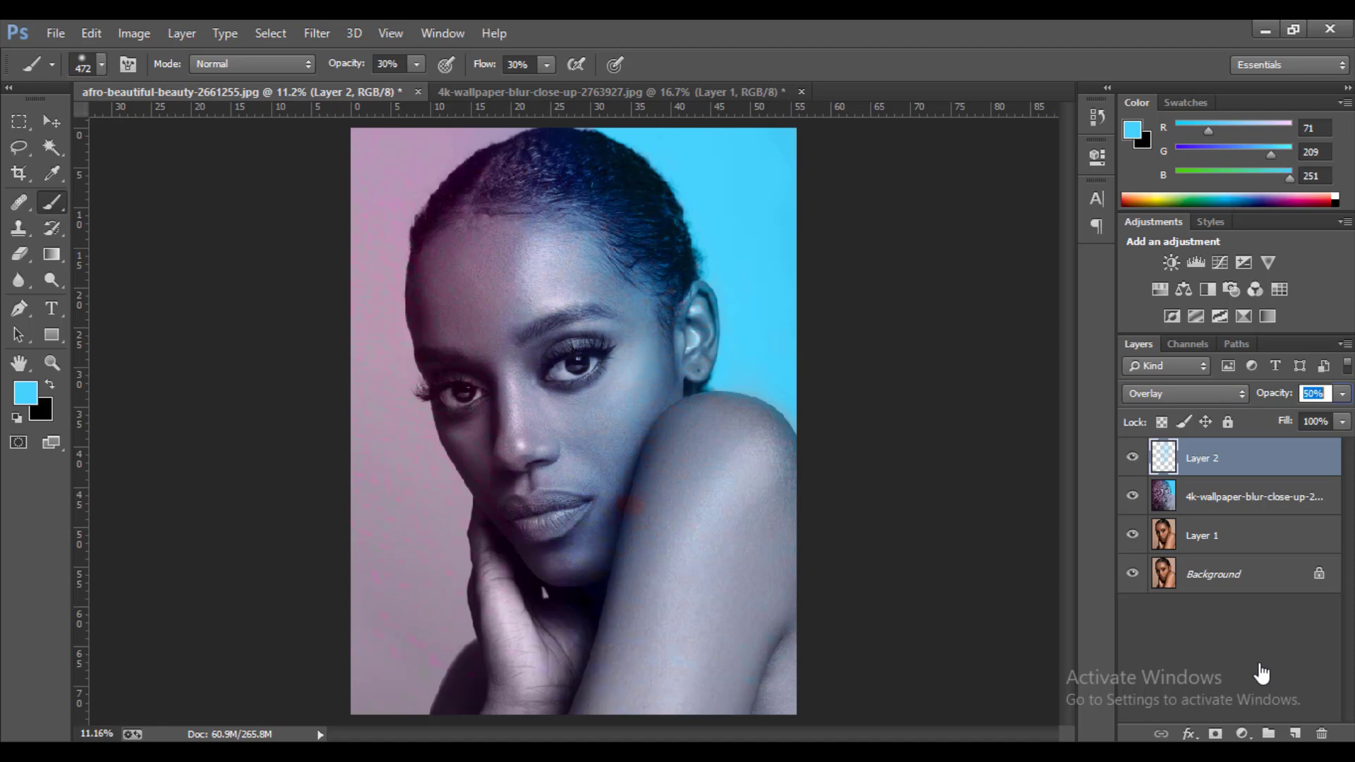
Lower Layer 2's opacity further to 27%
text(38)
key(Return)
key(Return)
key(Tab)
text(27)
key(Return)
key(Return)
On the wallpaper layer, sample the mauve-grey skin tone beside the nose and paint over the red spot between chin and shoulder
key(alt+bracketleft)
key(i)
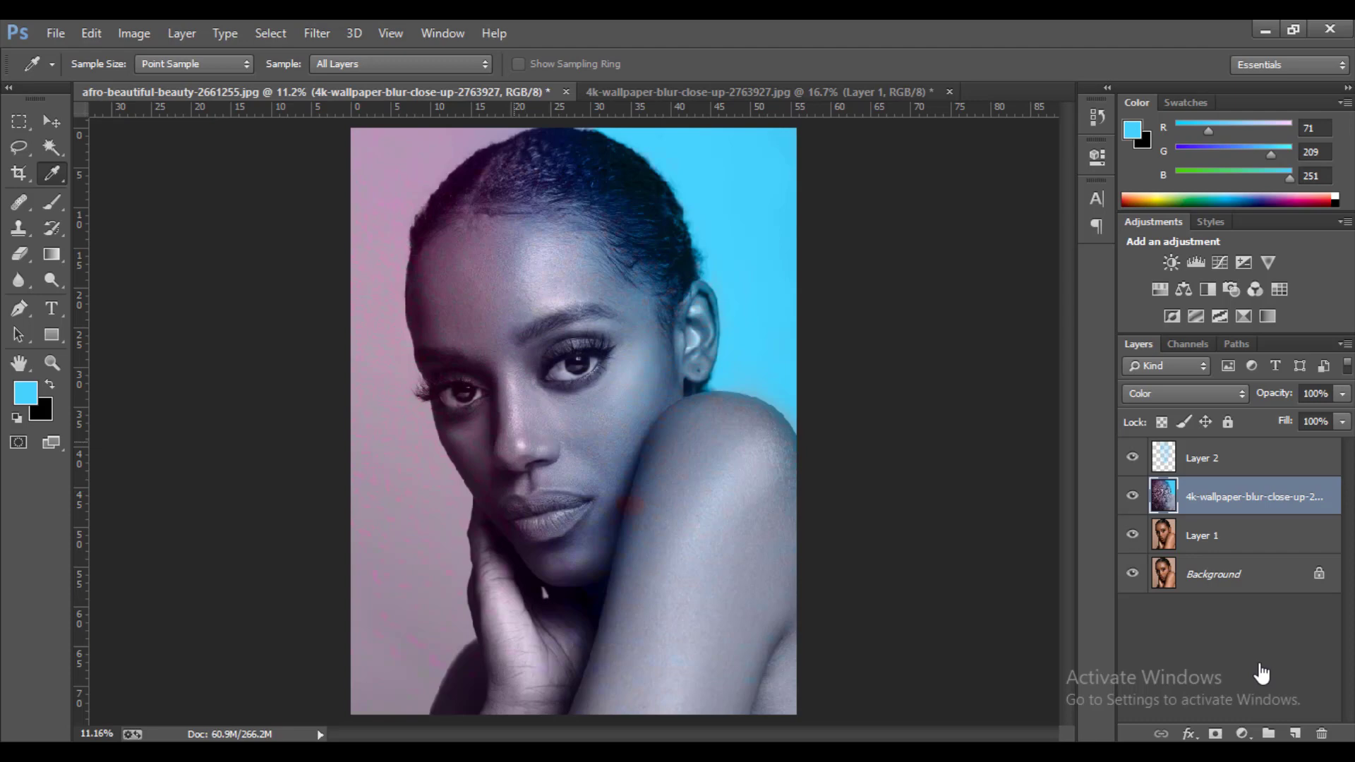
click(515, 443)
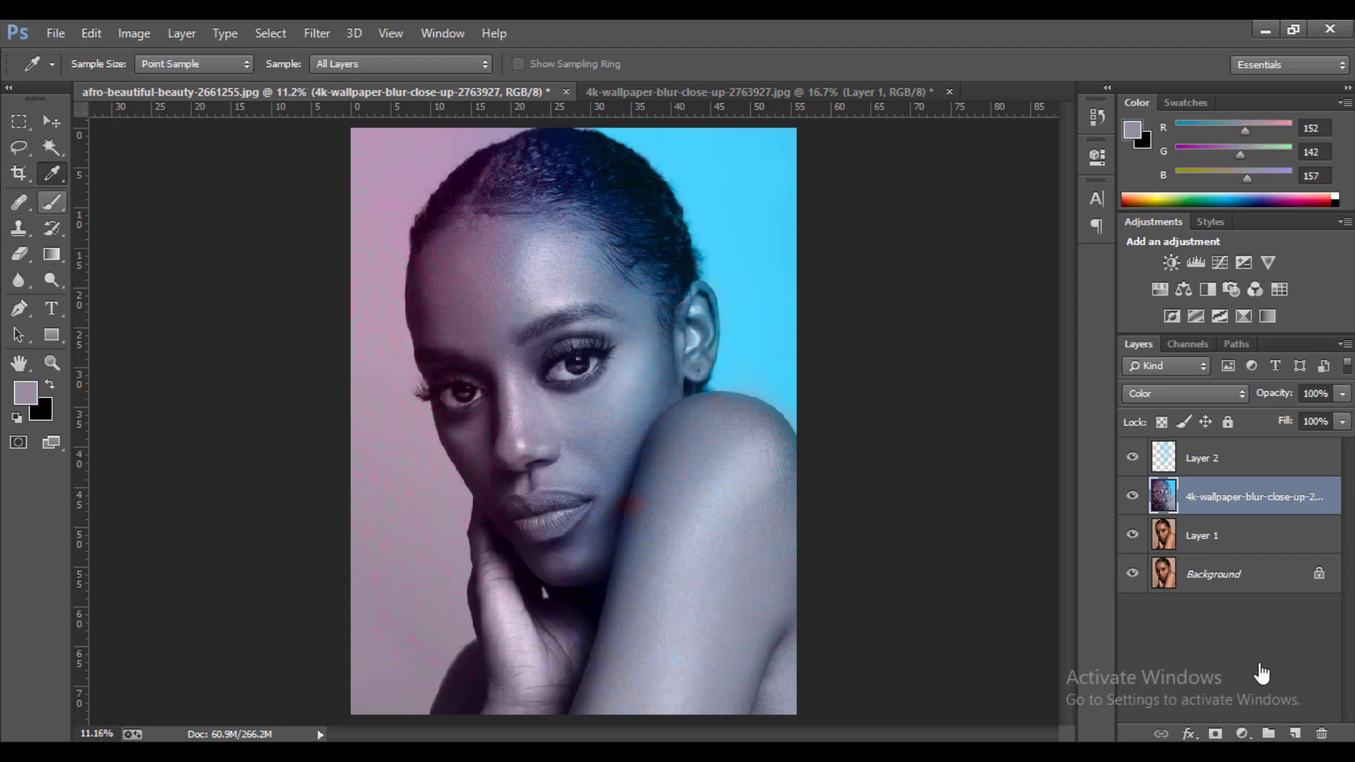
click(52, 201)
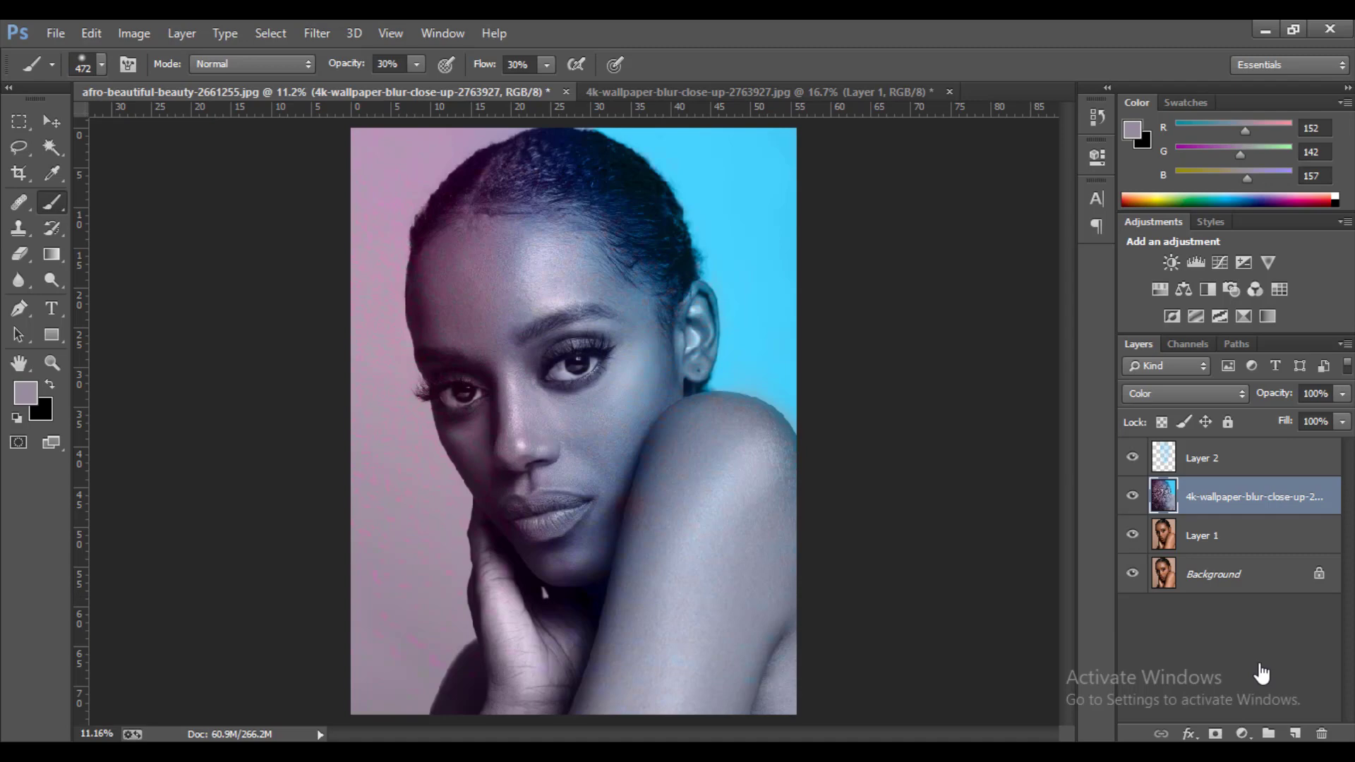
Hide the wallpaper layer and show it again to compare the portrait with and without the colour effect
key(ctrl+comma)
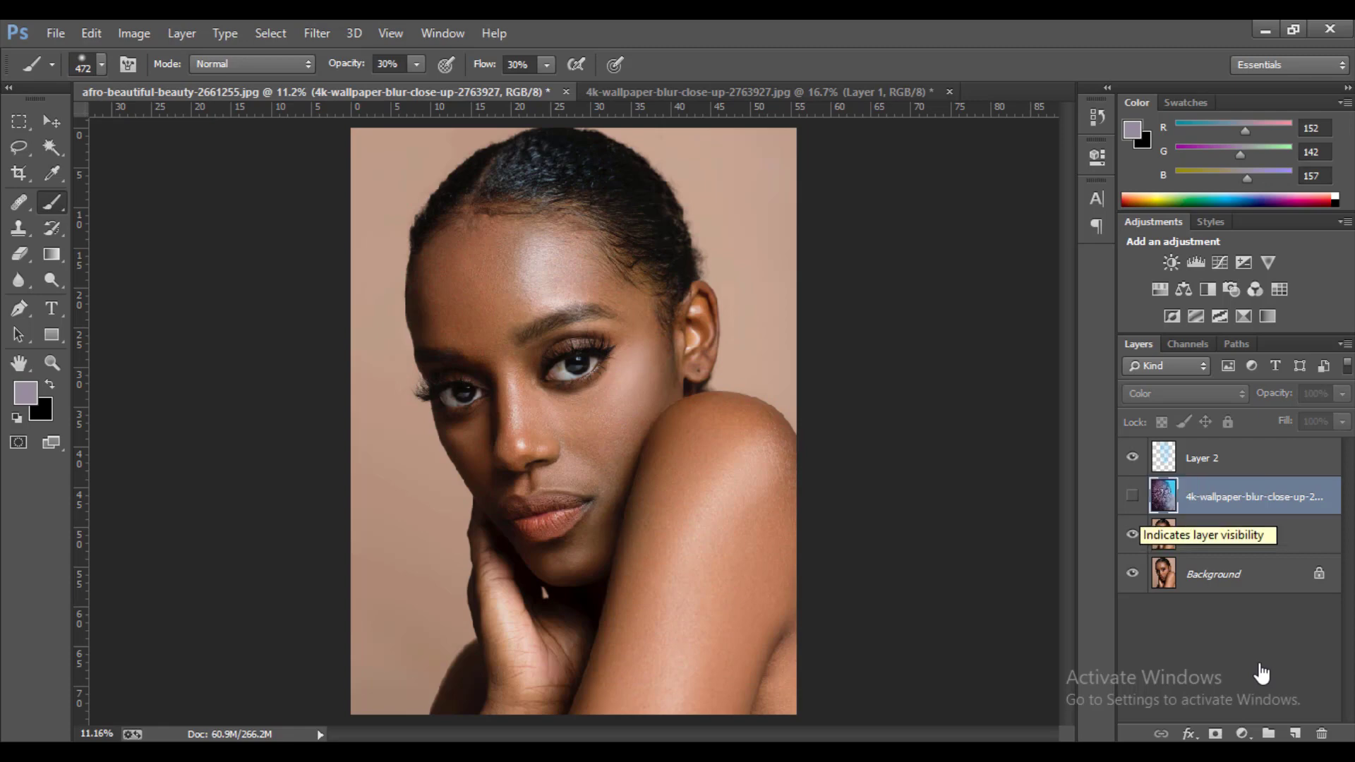
key(ctrl+comma)
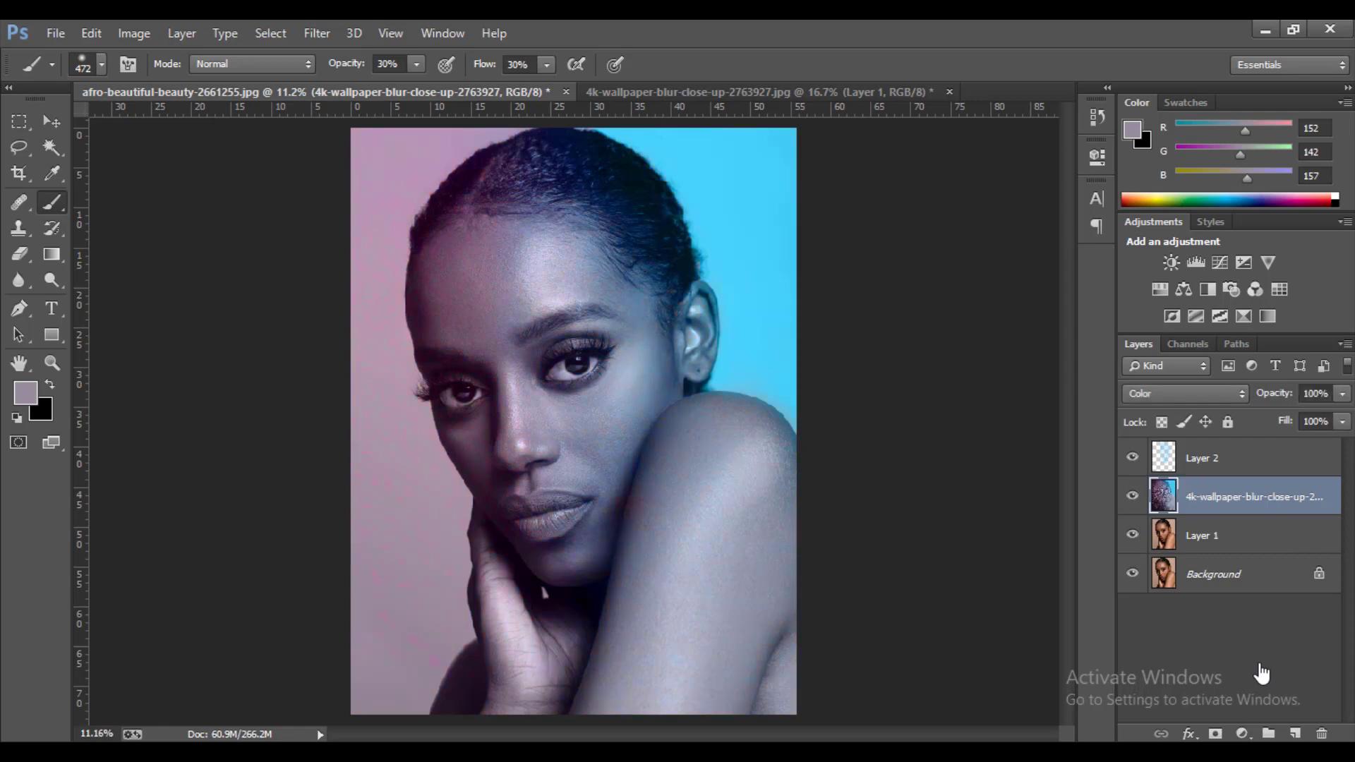